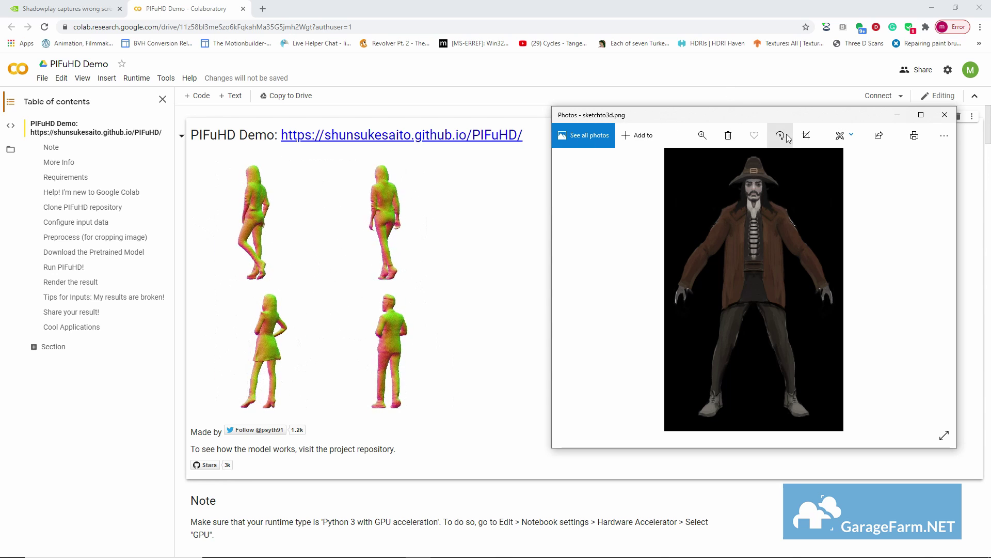
Save a copy of the PIFuHD Demo notebook to Drive and open the copy in a new tab
{"action": "left_click", "coordinate": [898, 118]}
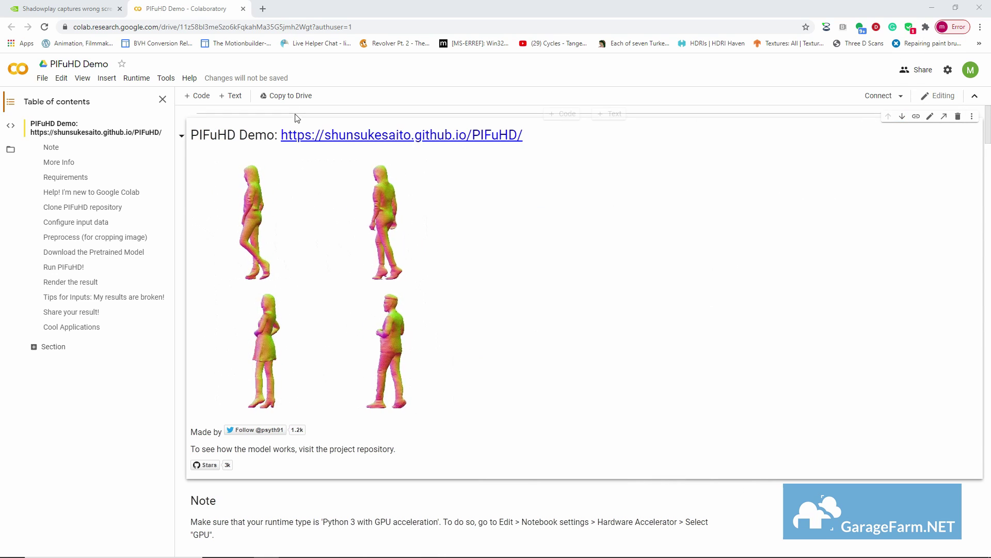
{"action": "left_click", "coordinate": [294, 101]}
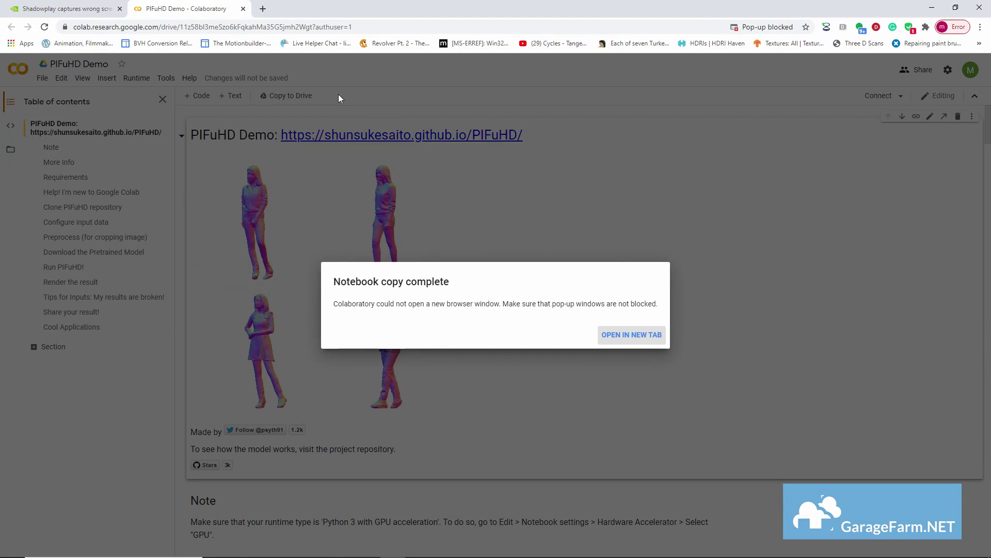
{"action": "left_click", "coordinate": [632, 334]}
Connect the copied notebook to a hosted runtime
{"action": "left_click", "coordinate": [901, 98]}
{"action": "left_click", "coordinate": [882, 110]}
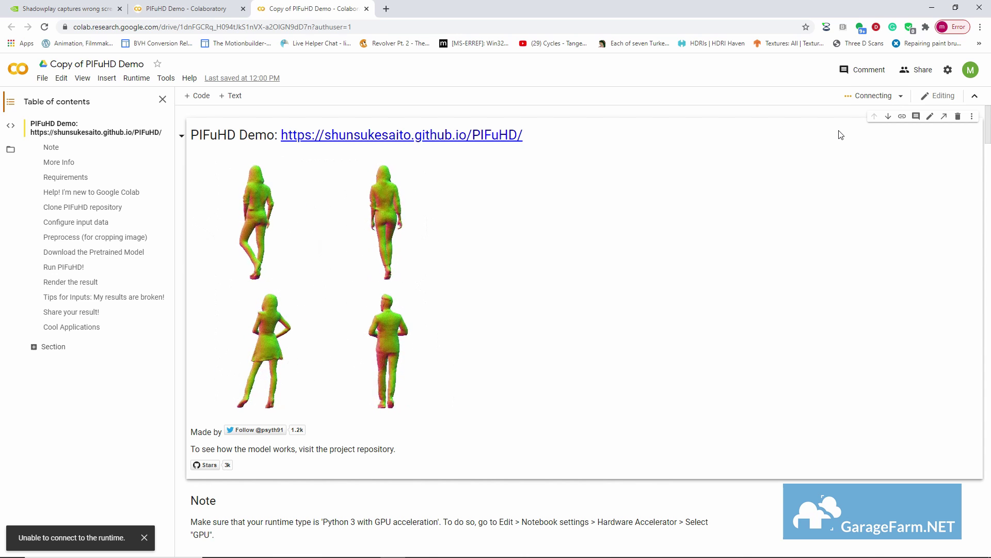
{"action": "left_click", "coordinate": [900, 96]}
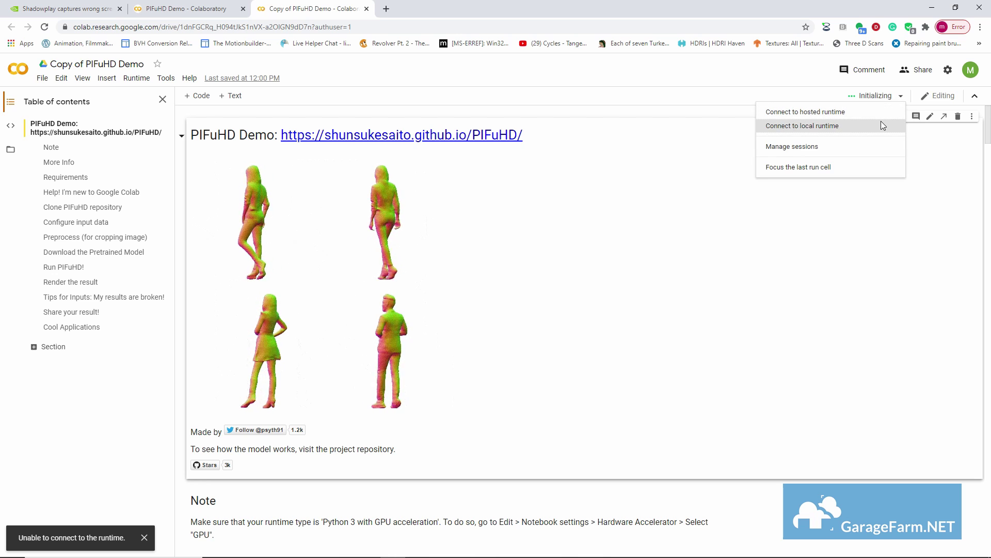
{"action": "left_click", "coordinate": [607, 278]}
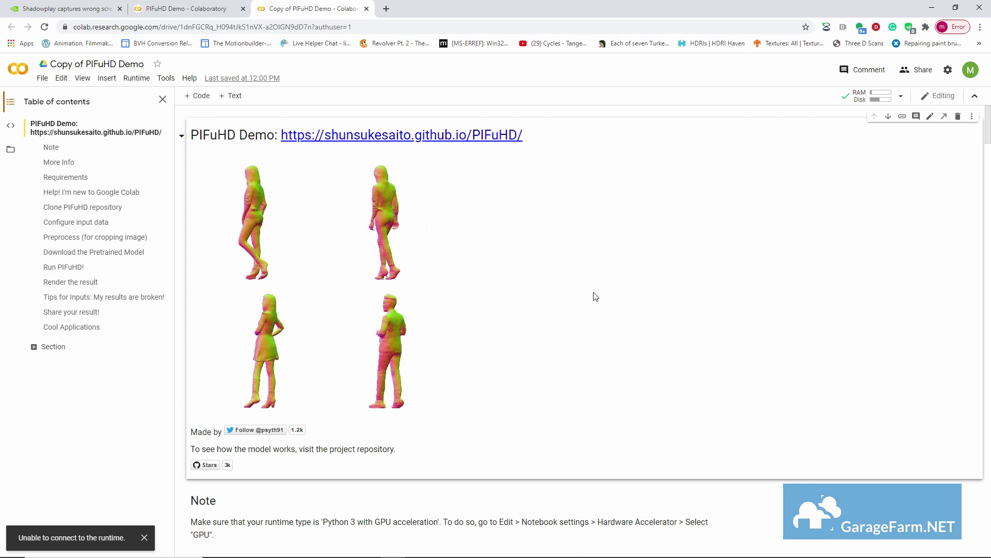
Run the git clone cell under Clone PIFuHD repository
{"action": "scroll", "coordinate": [592, 299], "scroll_direction": "down", "scroll_amount": 20}
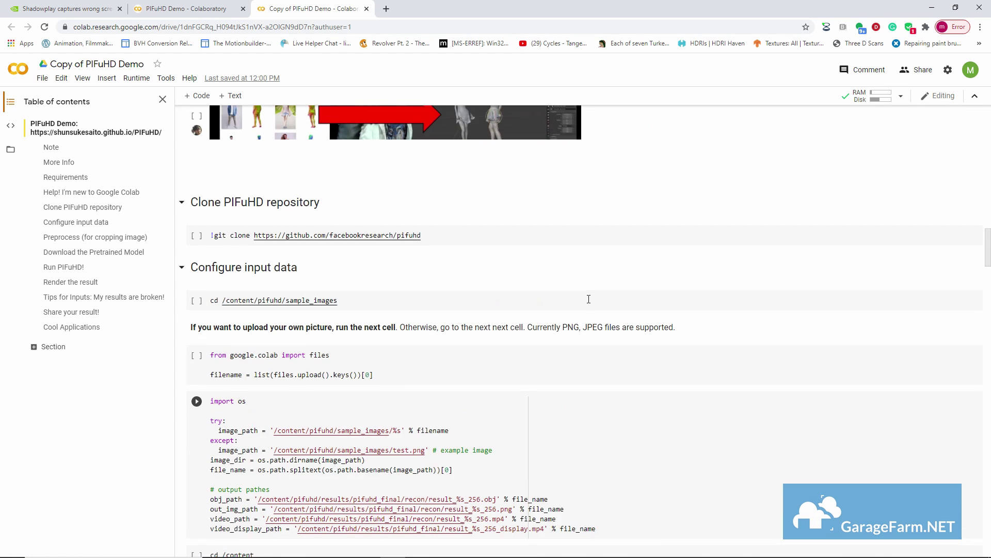
{"action": "scroll", "coordinate": [588, 299], "scroll_direction": "up", "scroll_amount": 2}
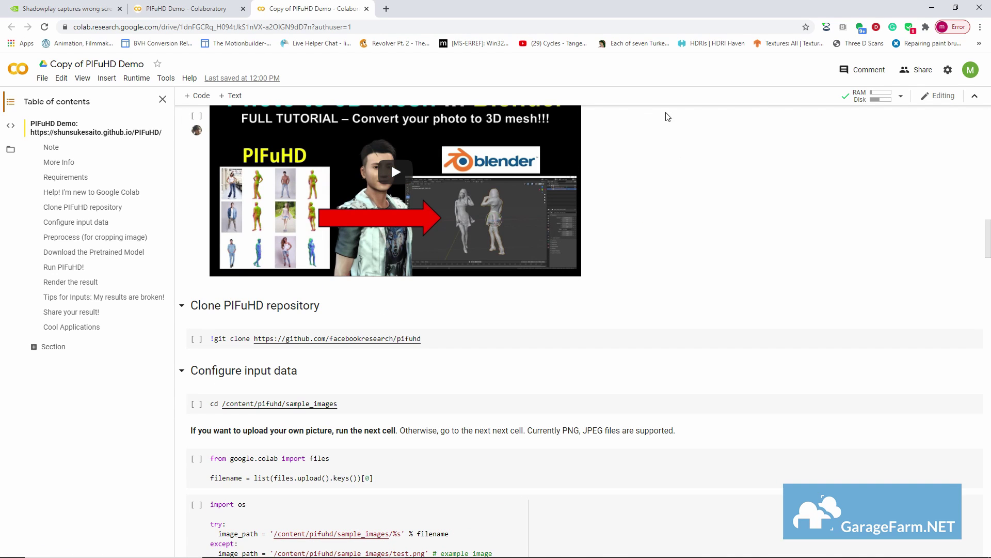
{"action": "left_click", "coordinate": [196, 338]}
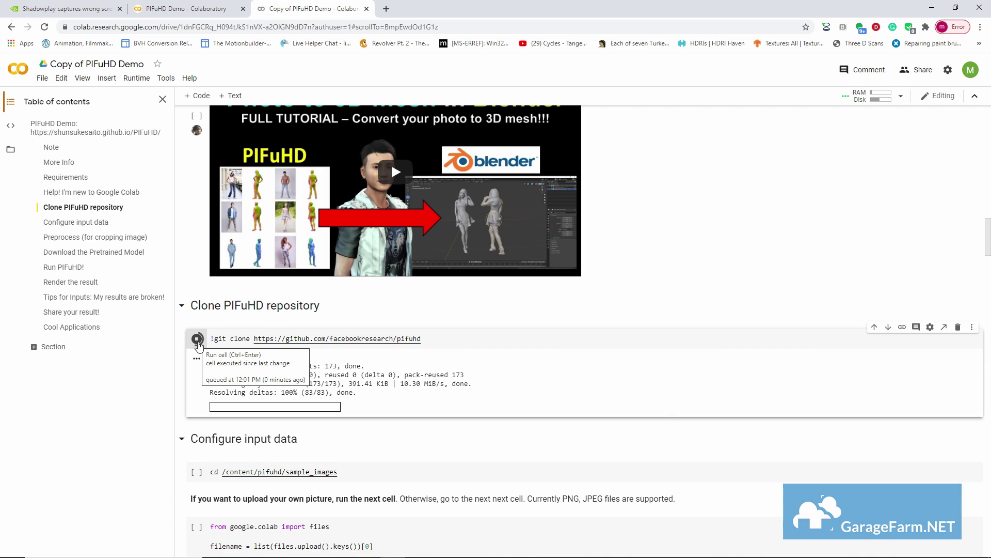
Upload the opened image sketchto3d.png into the runtime's pifuhd/sample_images folder and accept the reminder about uploaded files
{"action": "left_click", "coordinate": [10, 150]}
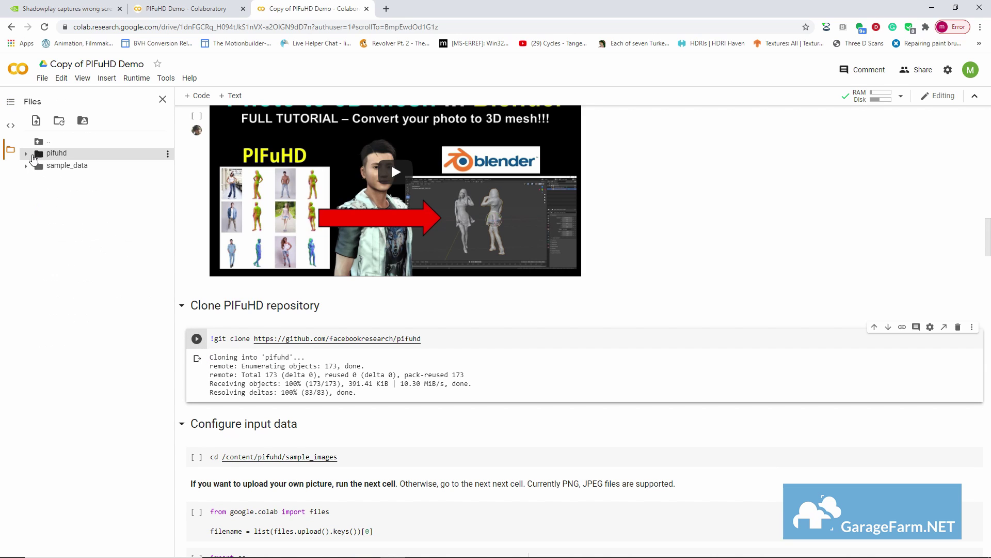
{"action": "left_click", "coordinate": [26, 153]}
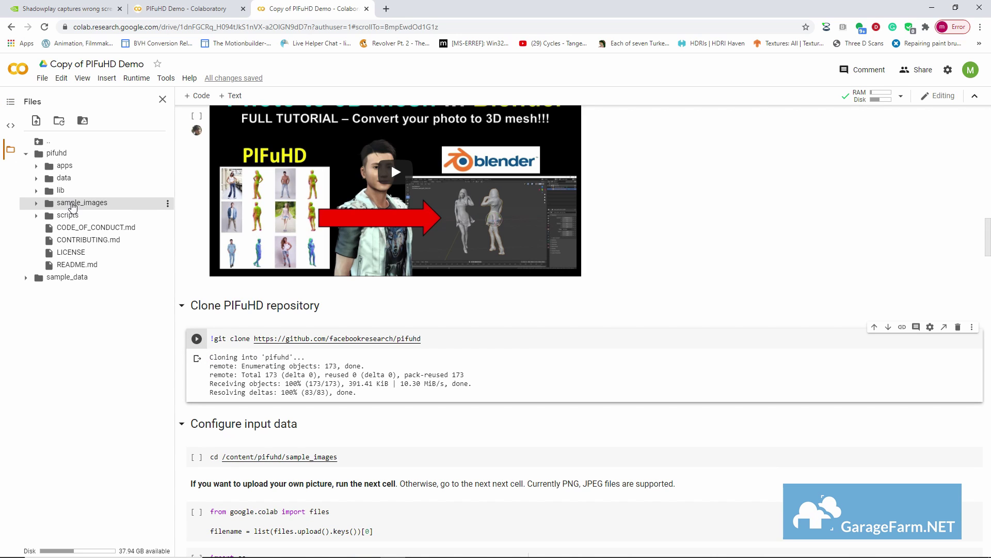
{"action": "left_click", "coordinate": [36, 204]}
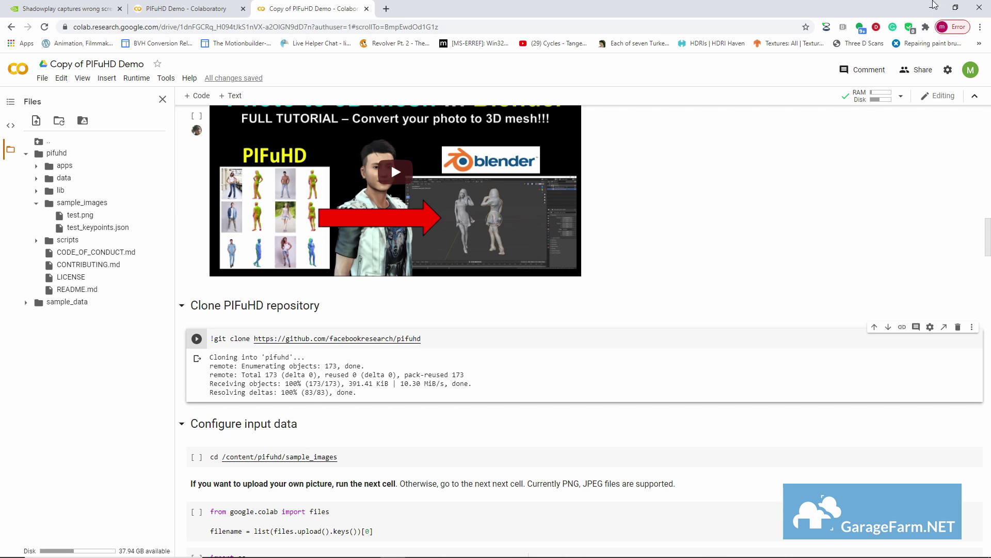
{"action": "left_click", "coordinate": [418, 546]}
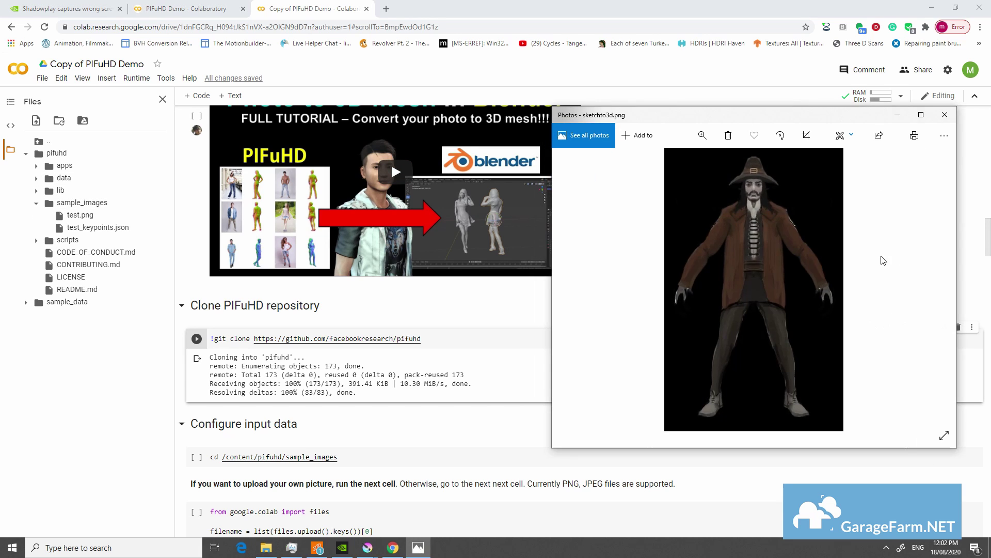
{"action": "mouse_move", "coordinate": [754, 289]}
{"action": "left_mouse_down"}
{"action": "mouse_move", "coordinate": [405, 326]}
{"action": "mouse_move", "coordinate": [148, 302]}
{"action": "mouse_move", "coordinate": [96, 218]}
{"action": "mouse_move", "coordinate": [129, 214]}
{"action": "left_mouse_up"}
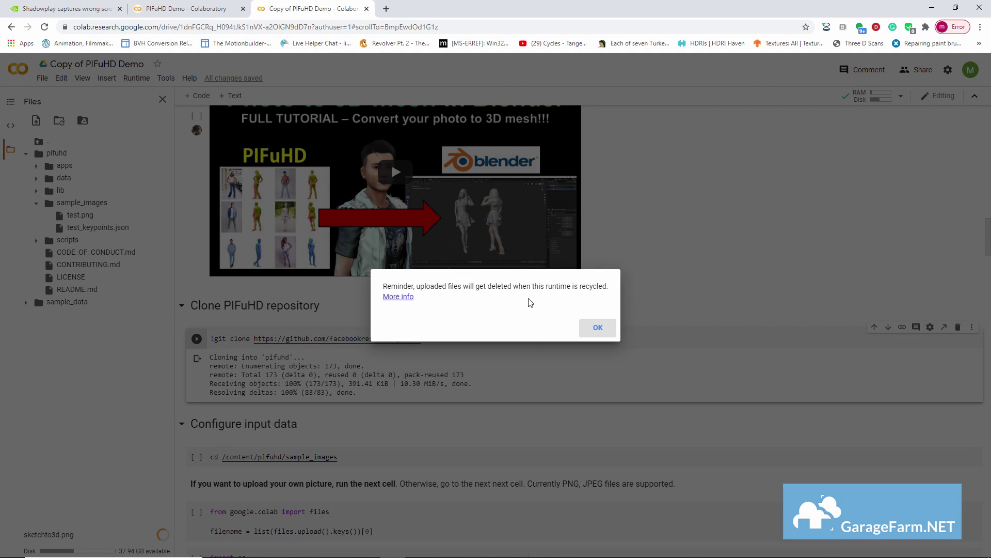
{"action": "left_click", "coordinate": [598, 327]}
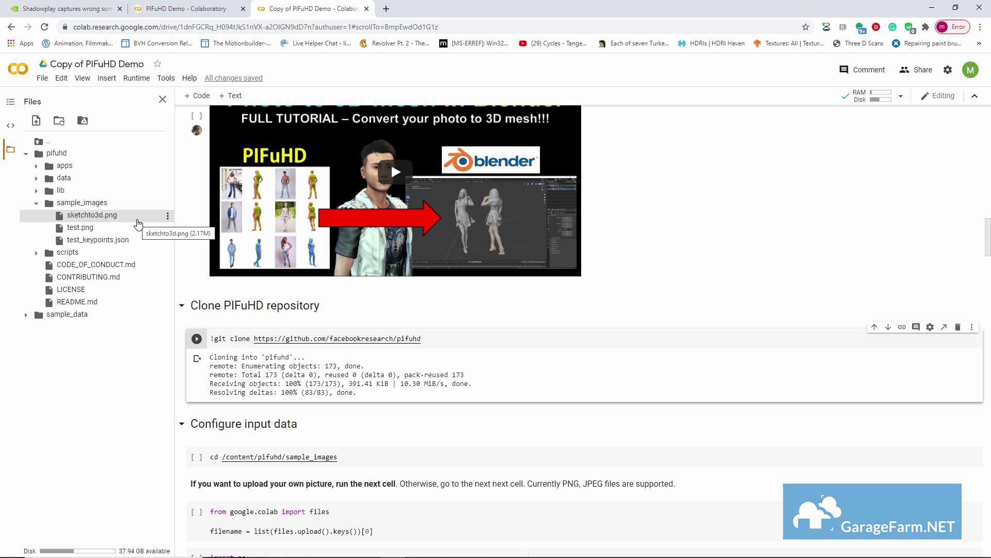
Copy the file path of sketchto3d.png in the sample_images folder
{"action": "right_click", "coordinate": [122, 220]}
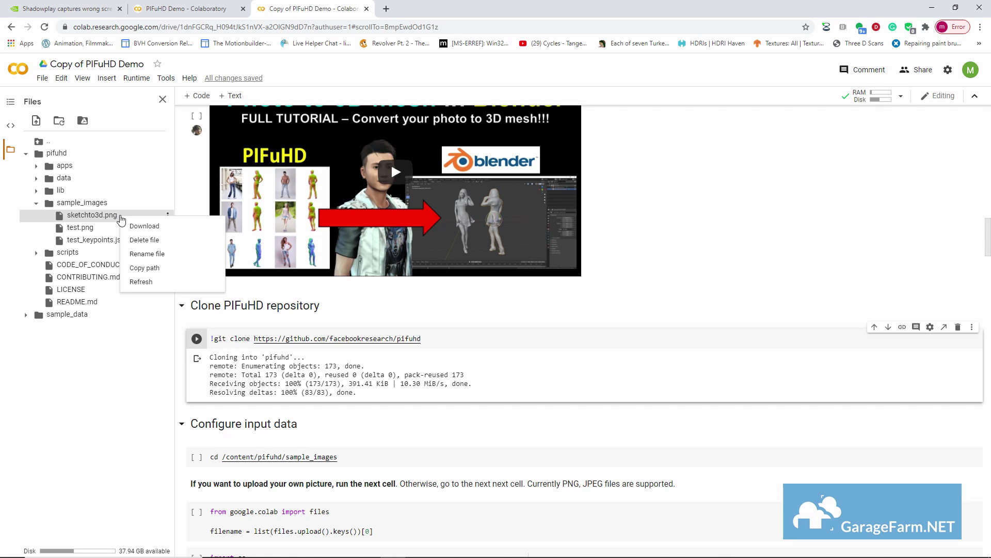
{"action": "left_click", "coordinate": [145, 272]}
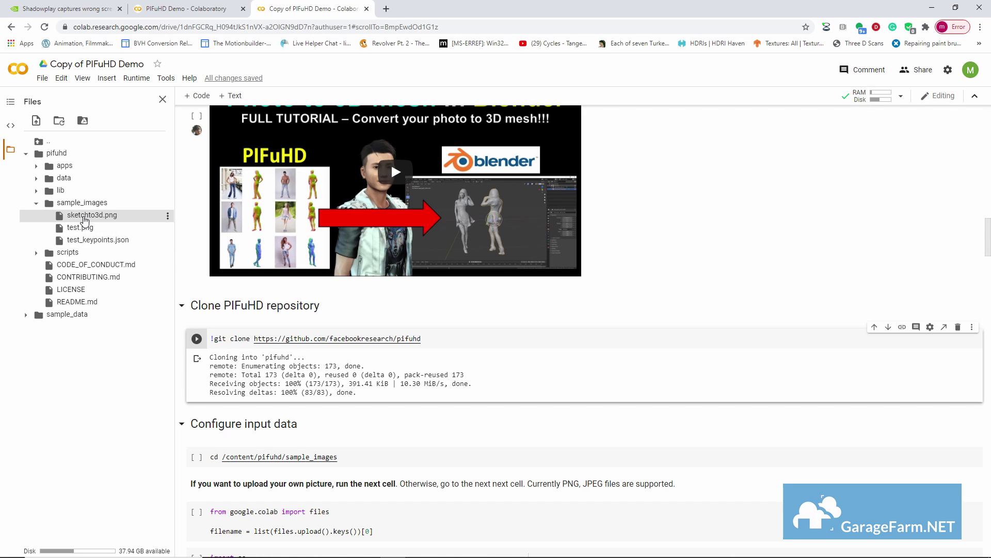
{"action": "right_click", "coordinate": [85, 218]}
{"action": "left_click", "coordinate": [128, 268]}
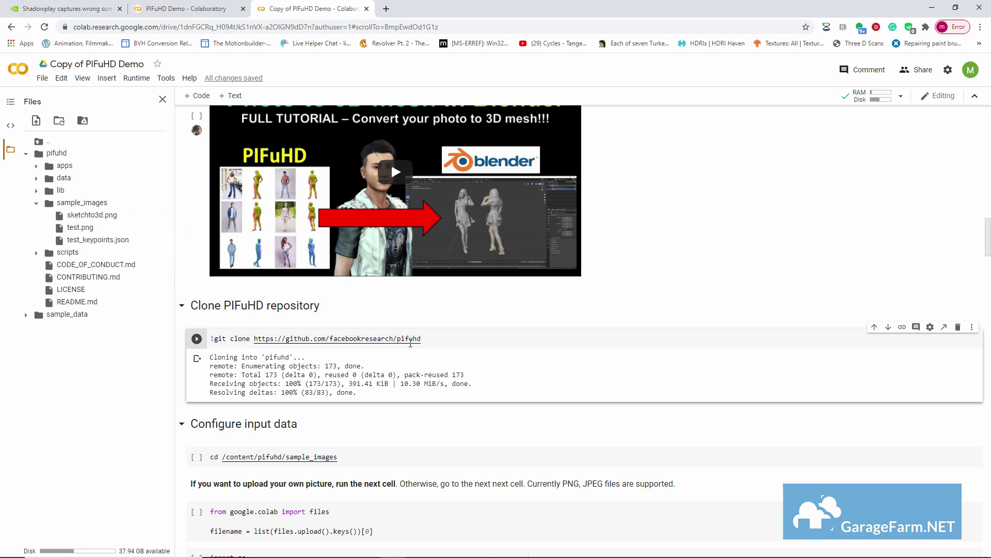
In the import os cell, set both image_path strings to /content/pifuhd/sample_images/sketchto3d.png and remove "% filename" from the first one
{"action": "scroll", "coordinate": [434, 353], "scroll_direction": "down", "scroll_amount": 3}
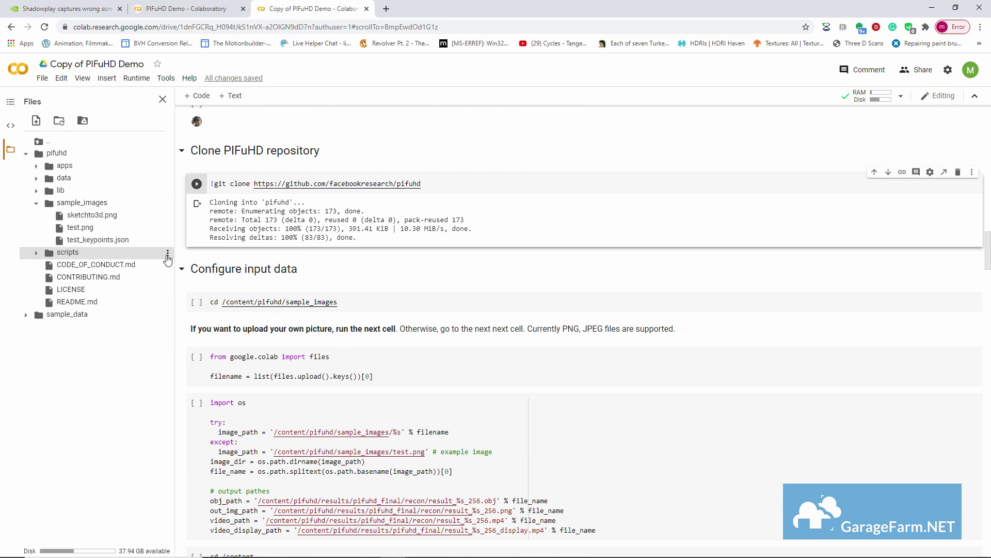
{"action": "scroll", "coordinate": [345, 230], "scroll_direction": "down", "scroll_amount": 1}
{"action": "scroll", "coordinate": [345, 230], "scroll_direction": "down", "scroll_amount": 3}
{"action": "scroll", "coordinate": [392, 279], "scroll_direction": "up", "scroll_amount": 3}
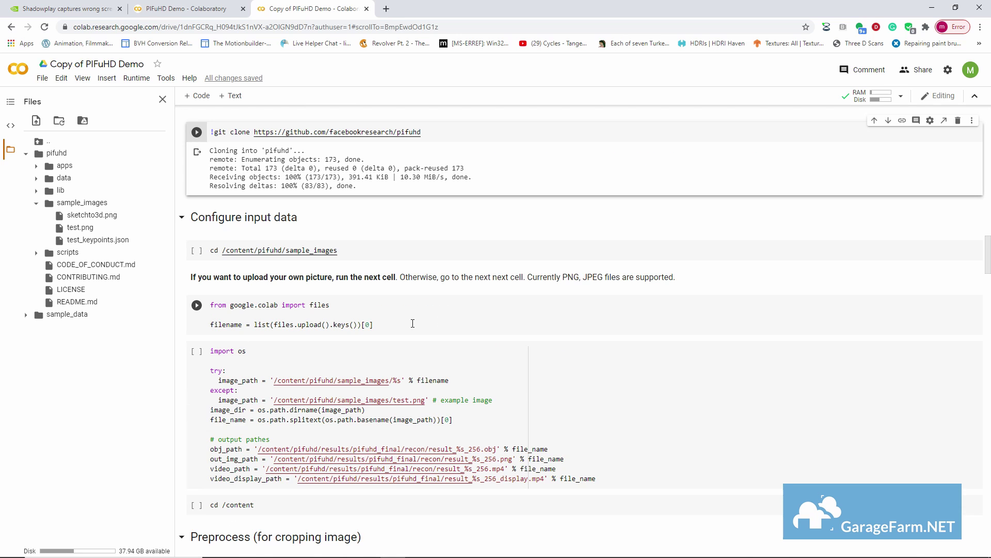
{"action": "left_click_drag", "start_coordinate": [278, 382], "coordinate": [404, 377]}
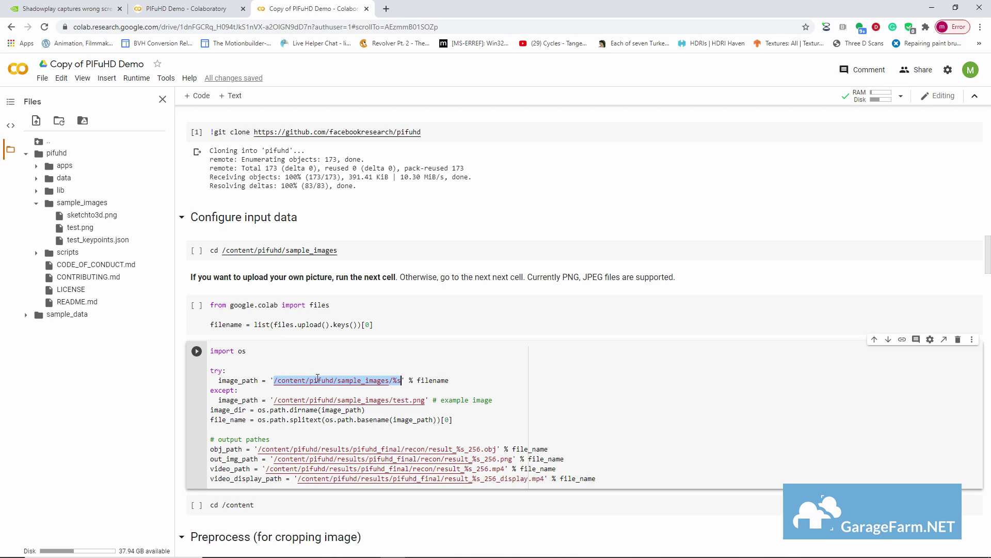
{"action": "key", "text": "ctrl+v"}
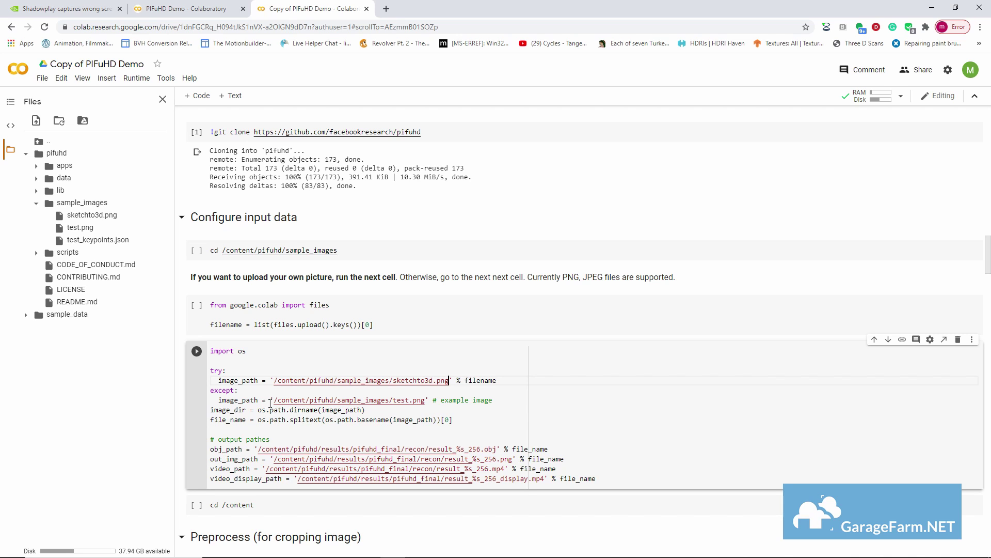
{"action": "left_click_drag", "start_coordinate": [274, 401], "coordinate": [427, 398]}
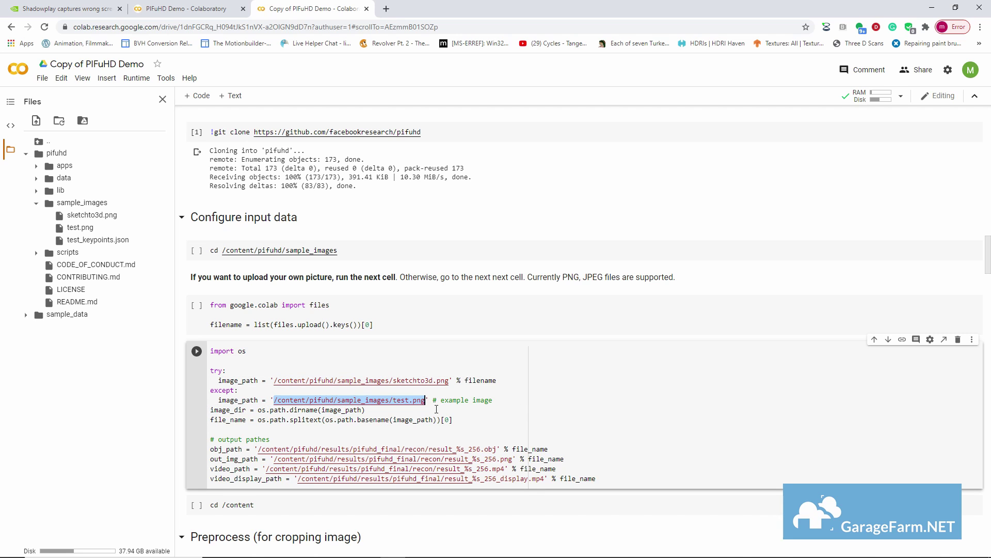
{"action": "key", "text": "ctrl+v"}
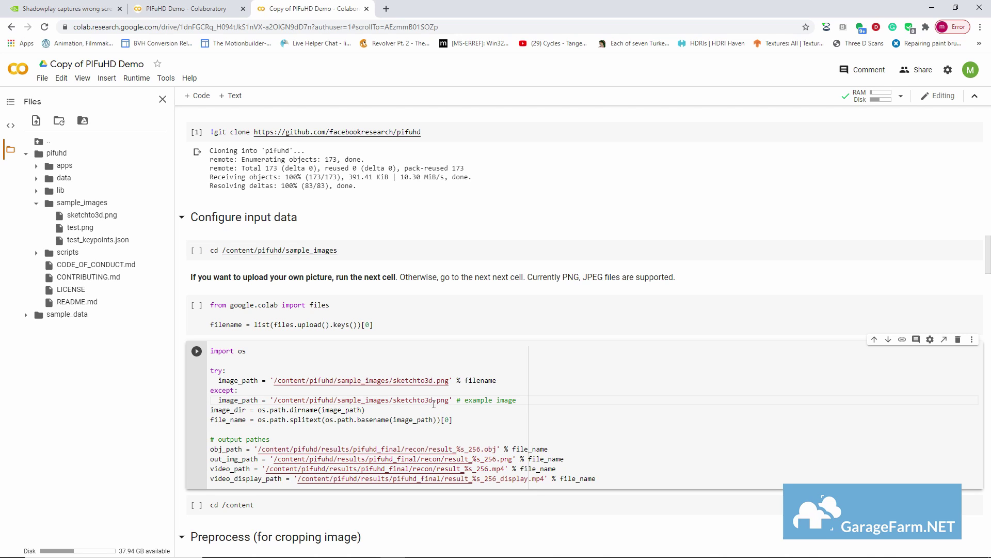
{"action": "left_click_drag", "start_coordinate": [456, 380], "coordinate": [513, 380]}
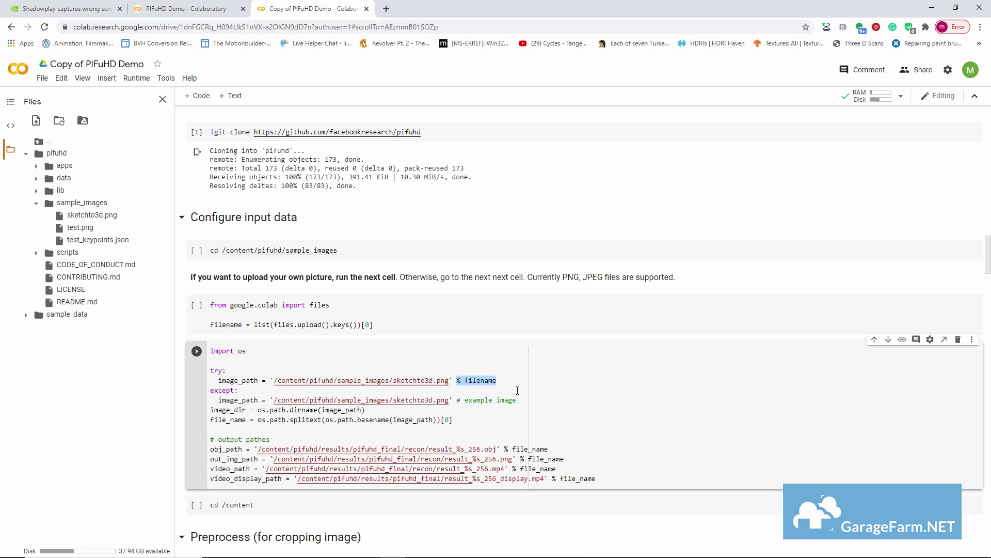
{"action": "key", "text": "BackSpace"}
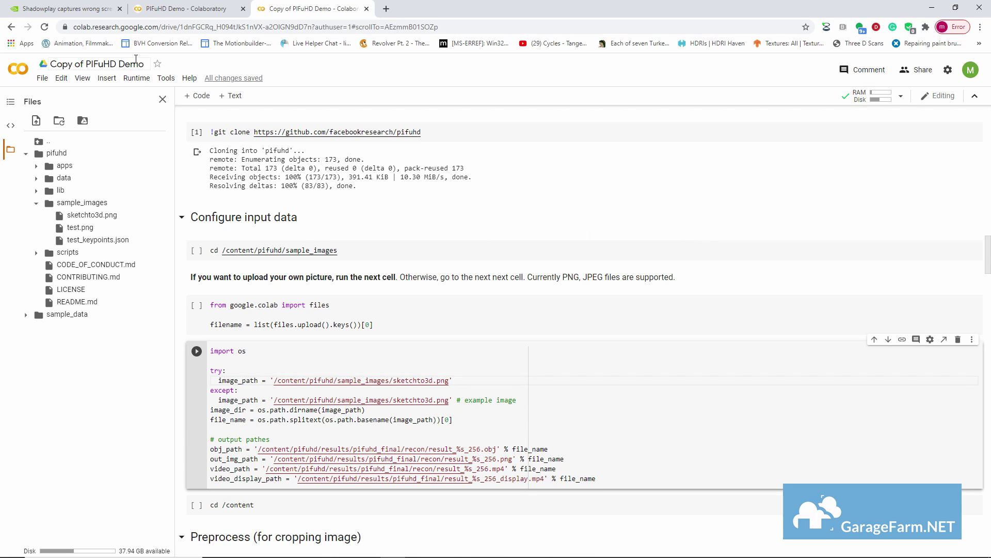
Run the edited import os cell and all cells after it, and follow their progress down to the result rendering
{"action": "left_click", "coordinate": [138, 78]}
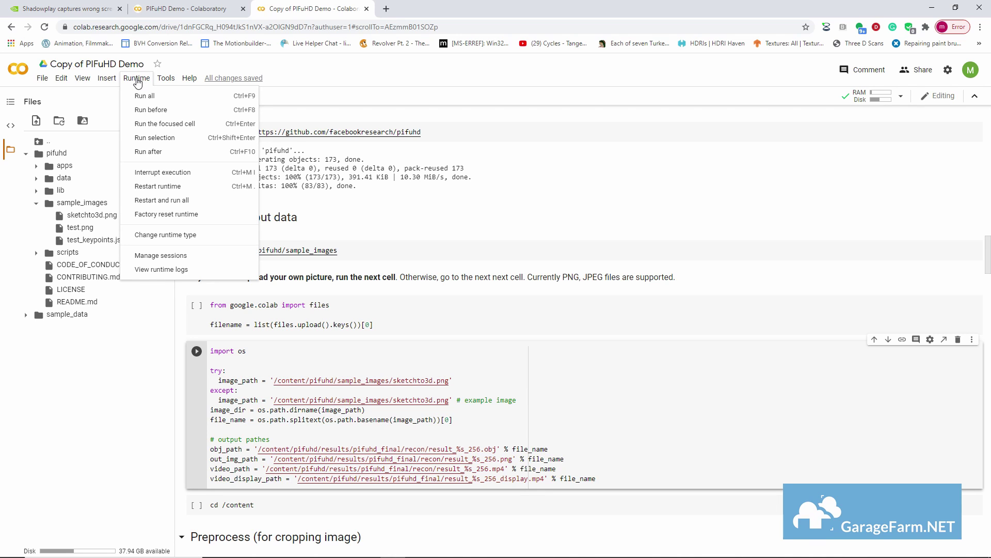
{"action": "left_click", "coordinate": [179, 153]}
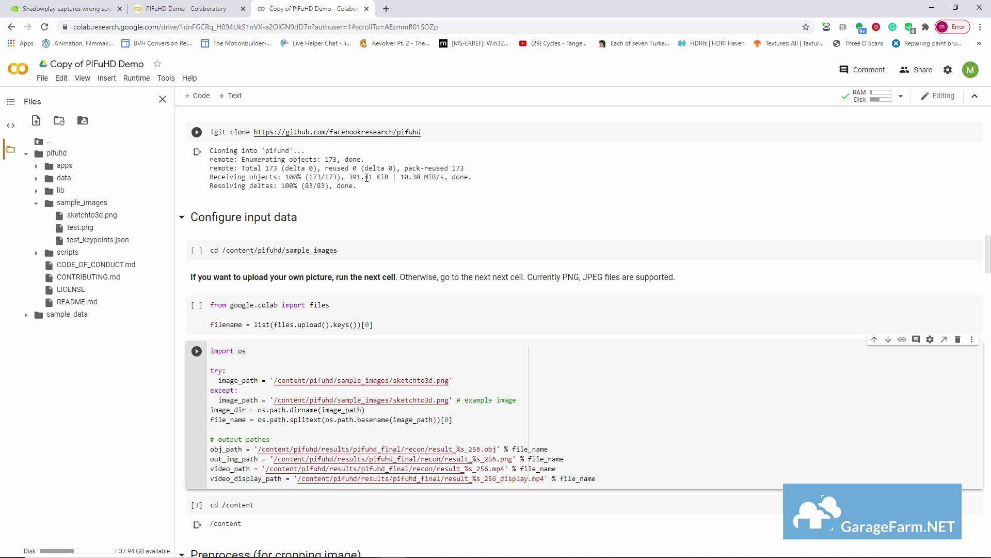
{"action": "scroll", "coordinate": [367, 186], "scroll_direction": "down", "scroll_amount": 2}
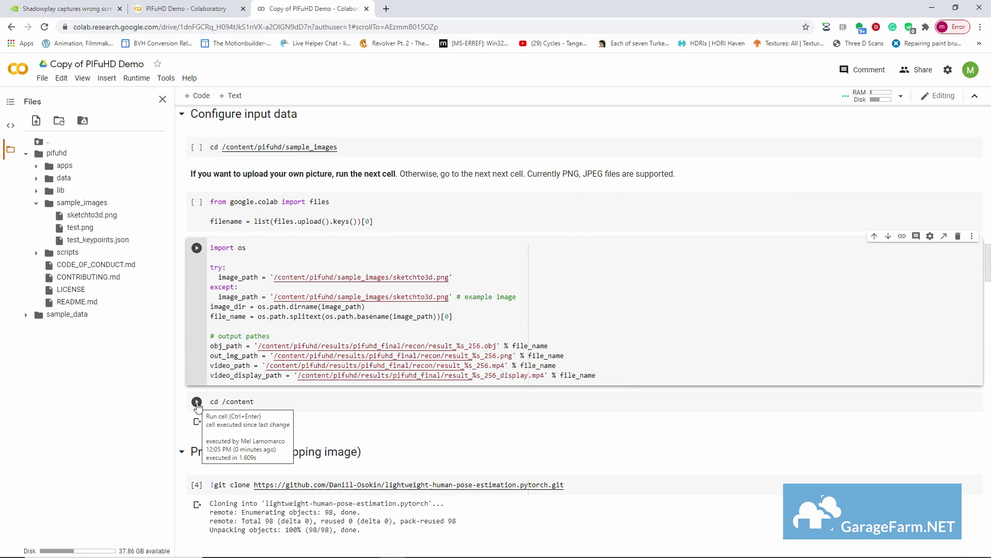
{"action": "scroll", "coordinate": [337, 399], "scroll_direction": "down", "scroll_amount": 20}
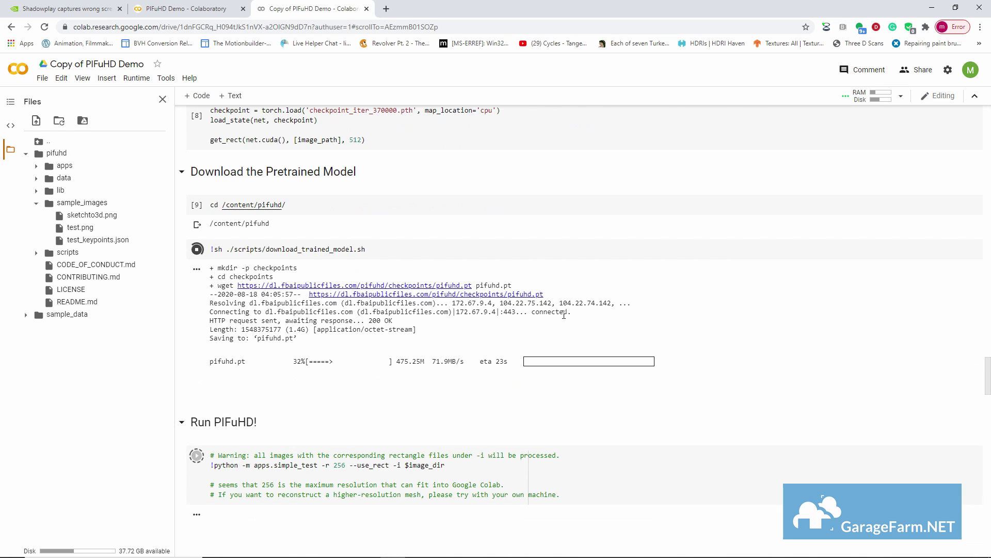
{"action": "scroll", "coordinate": [548, 315], "scroll_direction": "up", "scroll_amount": 15}
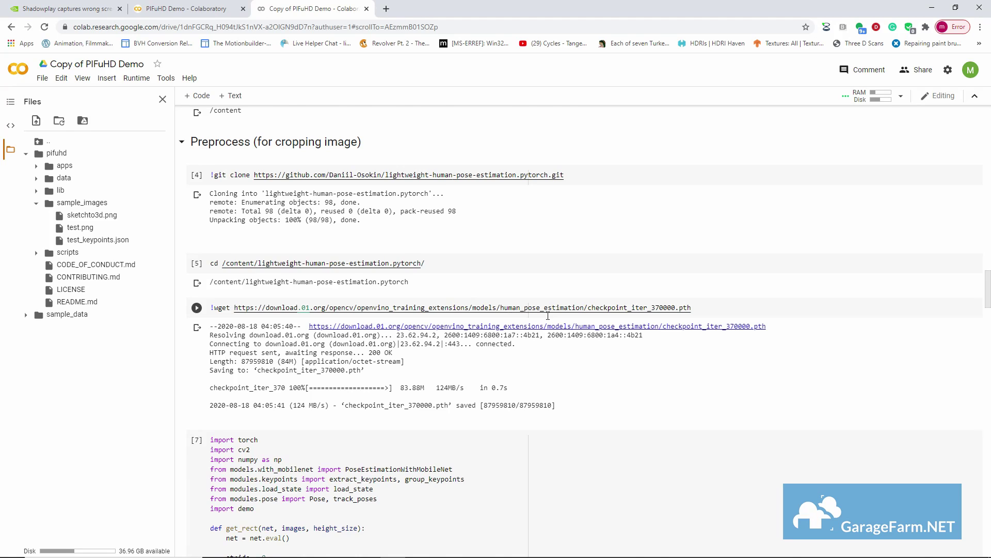
{"action": "scroll", "coordinate": [548, 315], "scroll_direction": "up", "scroll_amount": 7}
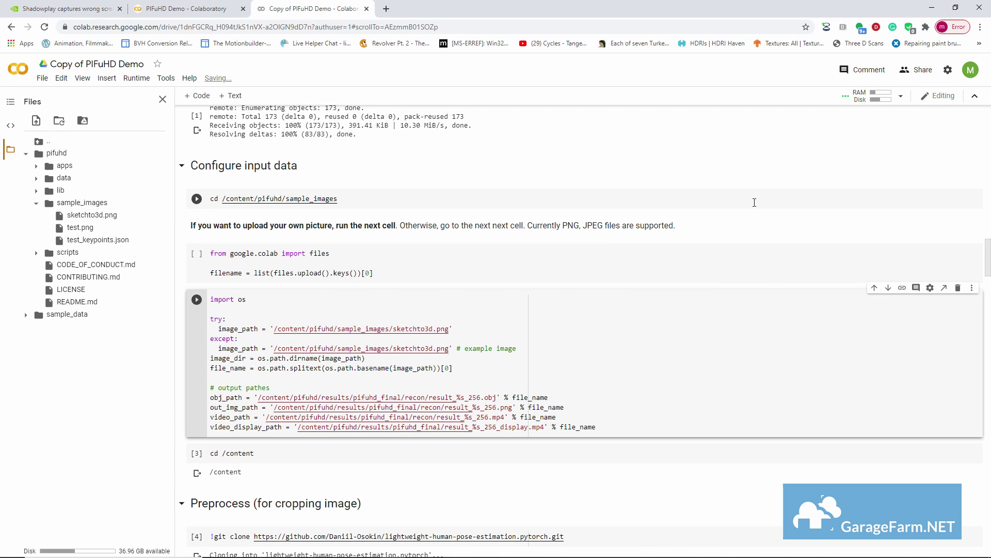
{"action": "scroll", "coordinate": [754, 201], "scroll_direction": "down", "scroll_amount": 20}
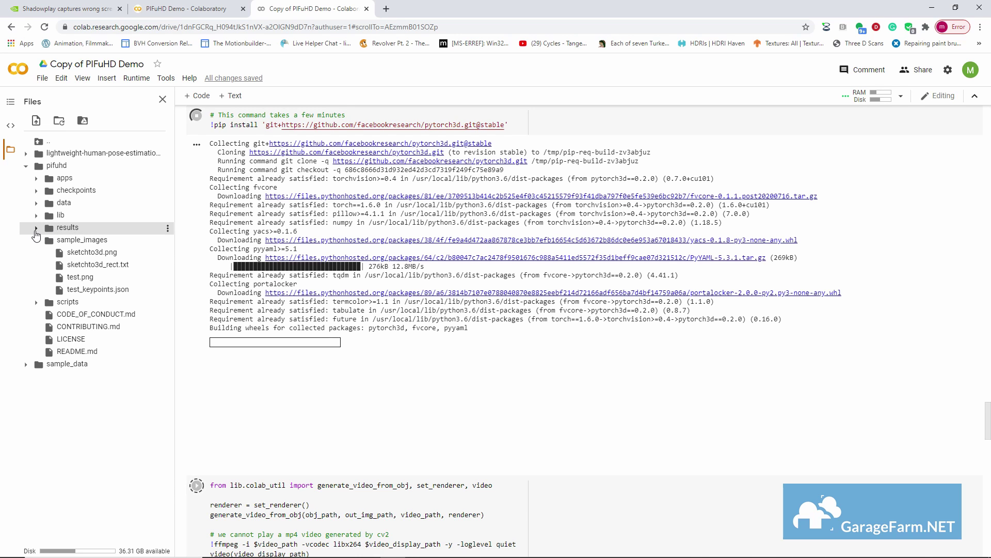
Download result_sketchto3d_256.obj from the runtime's results/pifuhd_final/recon folder and save it as an OBJ file in the local rec folder
{"action": "left_click", "coordinate": [35, 228]}
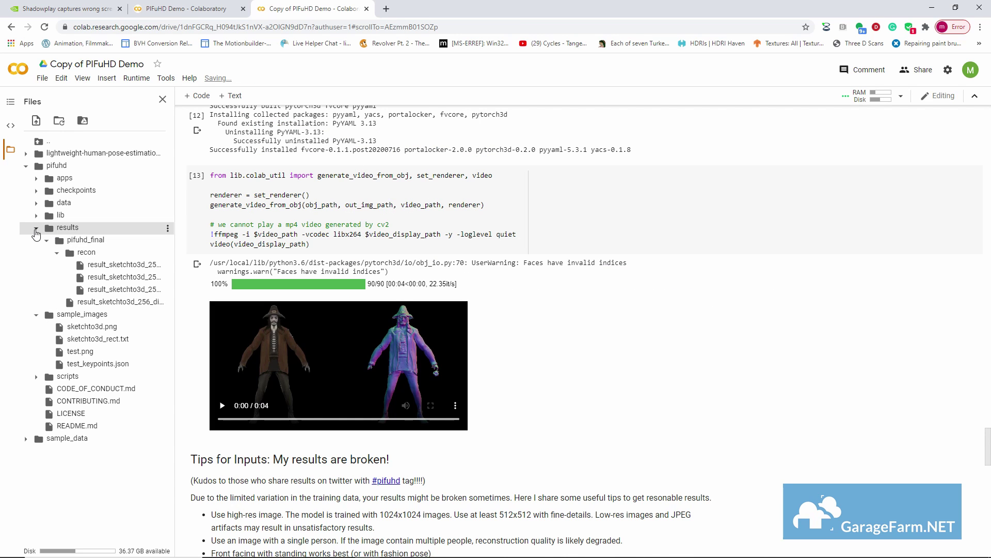
{"action": "left_click_drag", "start_coordinate": [175, 281], "coordinate": [244, 274]}
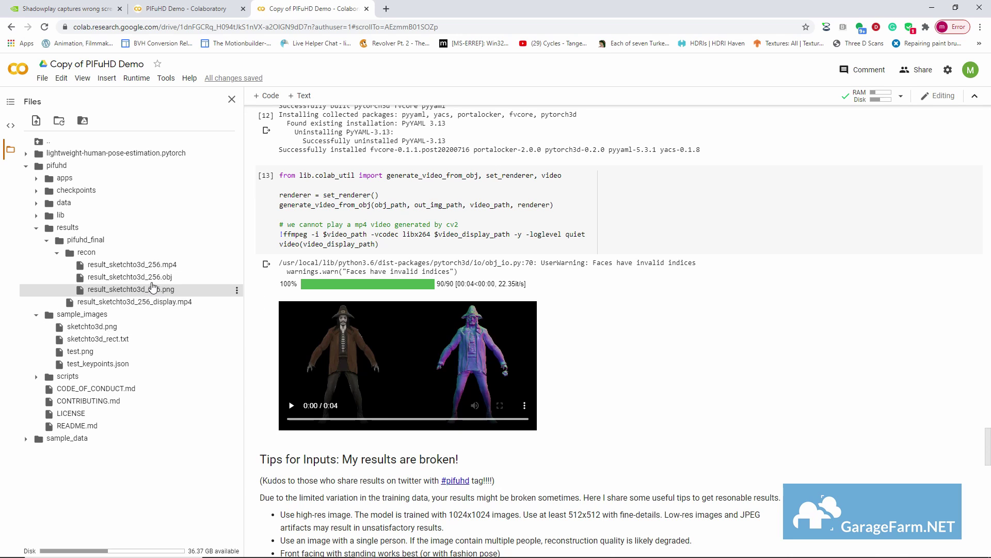
{"action": "left_click", "coordinate": [237, 279]}
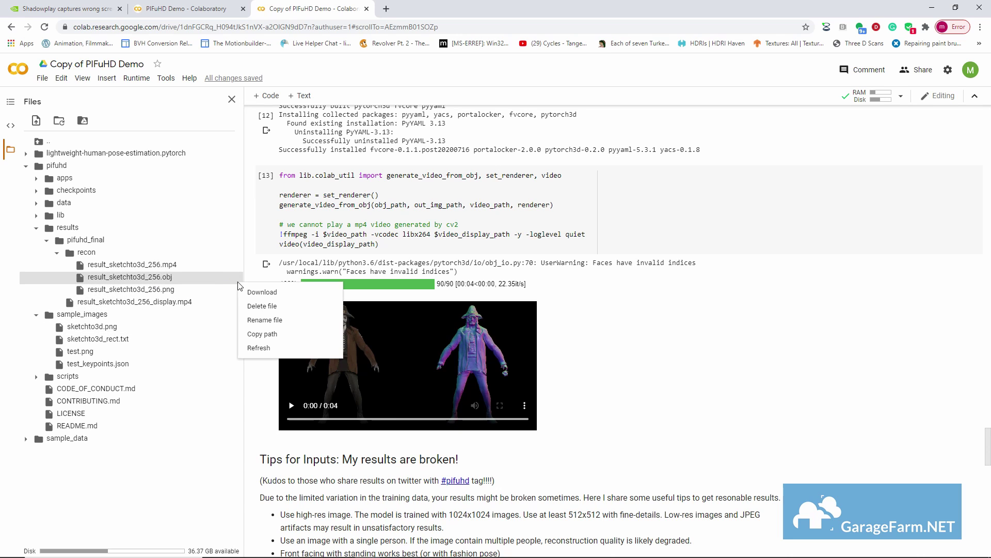
{"action": "left_click", "coordinate": [271, 295]}
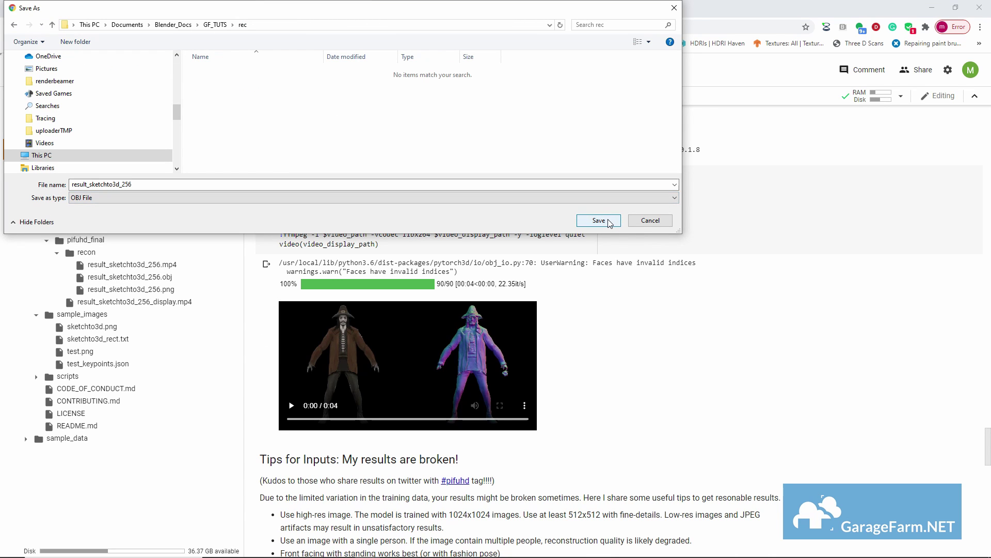
{"action": "left_click", "coordinate": [598, 221]}
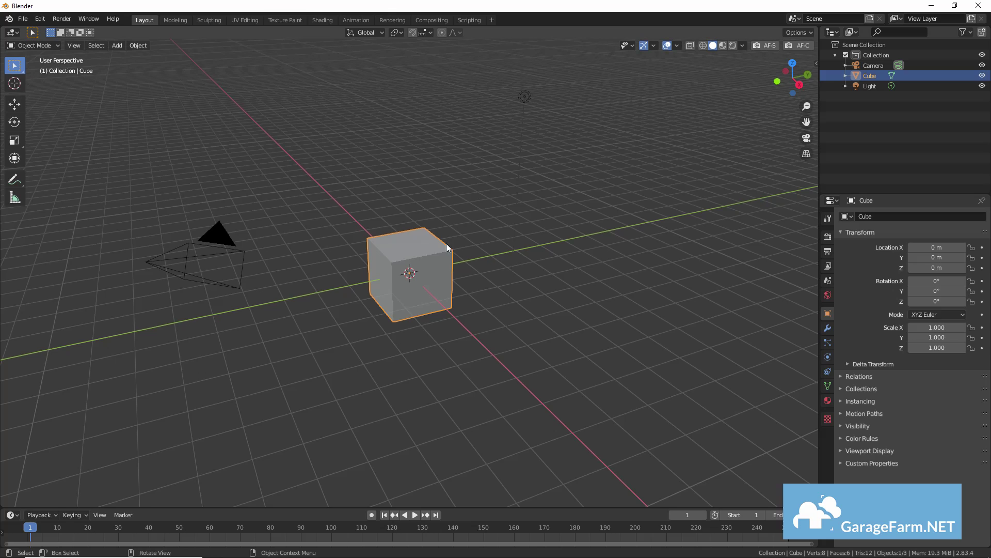
Switch to Blender, delete the default cube and import the downloaded character OBJ from GF_TUTS/rec as Wavefront with the default options
{"action": "key", "text": "x"}
{"action": "left_click", "coordinate": [435, 250]}
{"action": "left_click", "coordinate": [23, 19]}
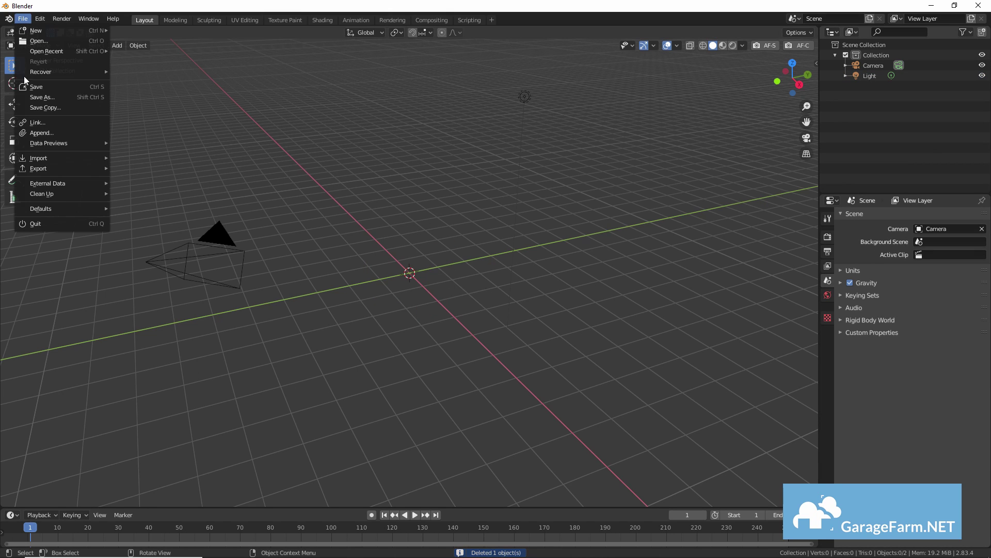
{"action": "mouse_move", "coordinate": [35, 162]}
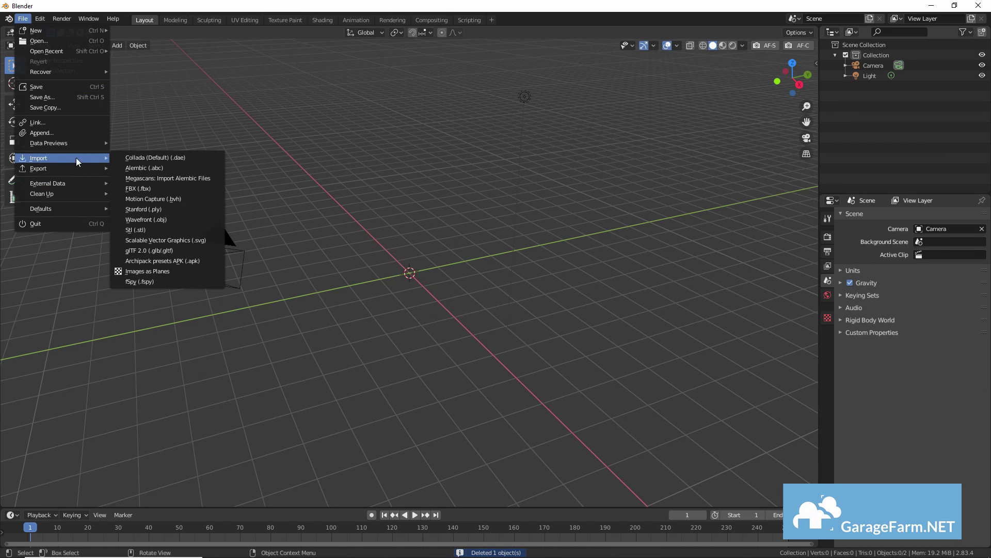
{"action": "left_click", "coordinate": [175, 221]}
{"action": "left_click", "coordinate": [52, 376]}
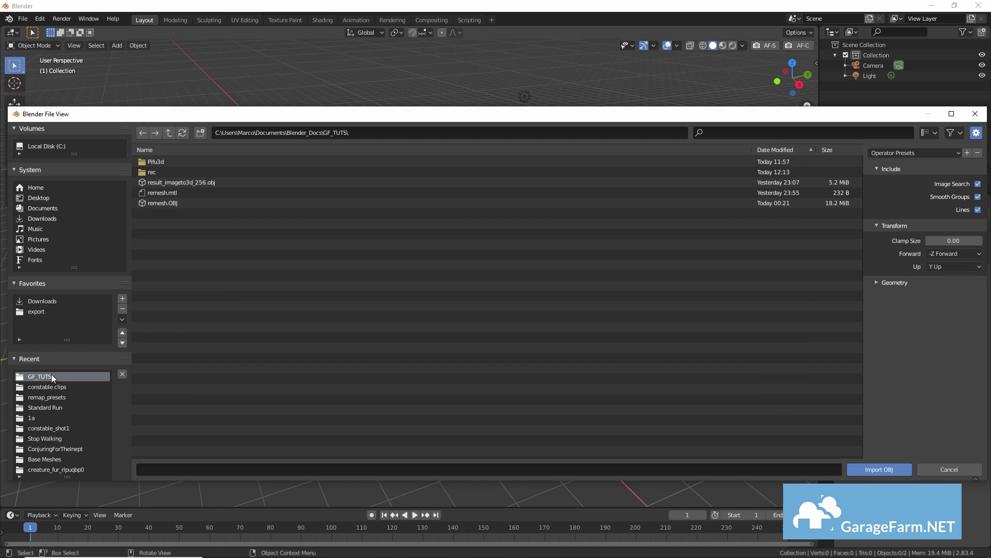
{"action": "left_click", "coordinate": [157, 171]}
{"action": "left_click", "coordinate": [163, 162]}
{"action": "left_click", "coordinate": [878, 470]}
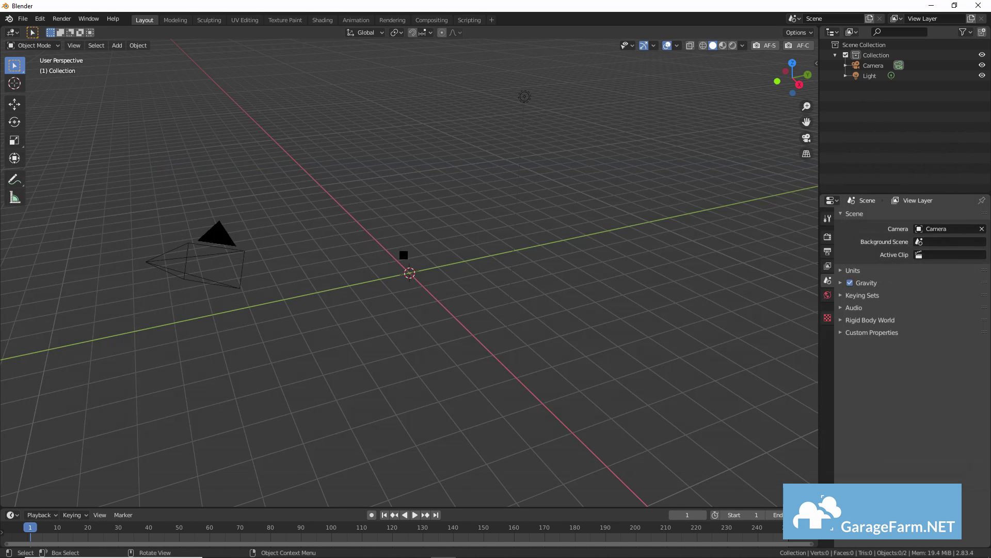
Examine the imported character mesh from several angles, checking the overall figure, head and upper body up close
{"action": "middle_click_drag", "start_coordinate": [407, 256], "coordinate": [454, 240]}
{"action": "scroll", "coordinate": [402, 314], "scroll_direction": "up", "scroll_amount": 9}
{"action": "middle_click_drag", "start_coordinate": [401, 314], "coordinate": [455, 287]}
{"action": "scroll", "coordinate": [462, 321], "scroll_direction": "up", "scroll_amount": 5}
{"action": "scroll", "coordinate": [465, 305], "scroll_direction": "down", "scroll_amount": 5}
{"action": "scroll", "coordinate": [309, 291], "scroll_direction": "up", "scroll_amount": 2}
{"action": "scroll", "coordinate": [531, 294], "scroll_direction": "down", "scroll_amount": 3}
{"action": "scroll", "coordinate": [425, 323], "scroll_direction": "up", "scroll_amount": 4}
{"action": "scroll", "coordinate": [425, 324], "scroll_direction": "up", "scroll_amount": 2}
{"action": "middle_click_drag", "start_coordinate": [522, 226], "coordinate": [528, 203]}
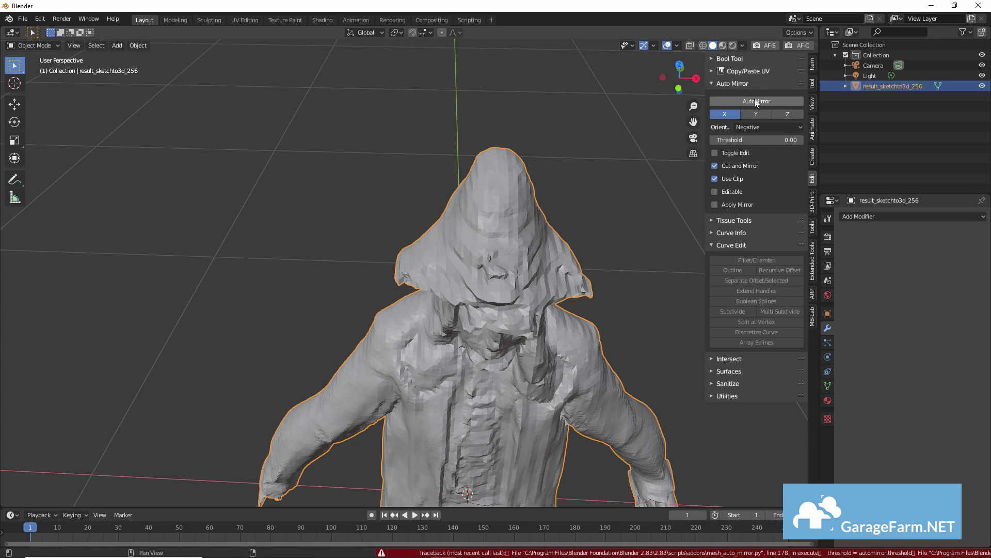
Mirror the character mesh across X with Auto Mirror, using negative orientation with Cut and Mirror, and apply the mirror modifier
{"action": "left_click", "coordinate": [756, 103]}
{"action": "middle_click_drag", "start_coordinate": [666, 206], "coordinate": [598, 297]}
{"action": "left_click", "coordinate": [895, 270]}
{"action": "middle_click_drag", "start_coordinate": [560, 260], "coordinate": [546, 234]}
{"action": "scroll", "coordinate": [558, 264], "scroll_direction": "down", "scroll_amount": 3}
{"action": "scroll", "coordinate": [543, 236], "scroll_direction": "down", "scroll_amount": 3}
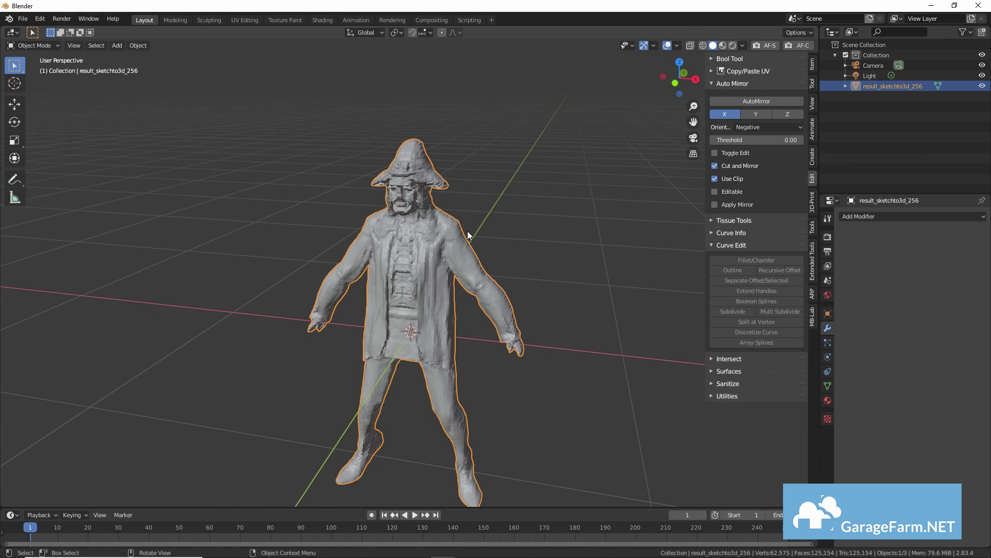
Switch the character to Sculpt Mode, mask its hands and remove them from the mesh
{"action": "key", "text": "ctrl+Tab"}
{"action": "key", "text": "m"}
{"action": "left_click", "coordinate": [515, 349]}
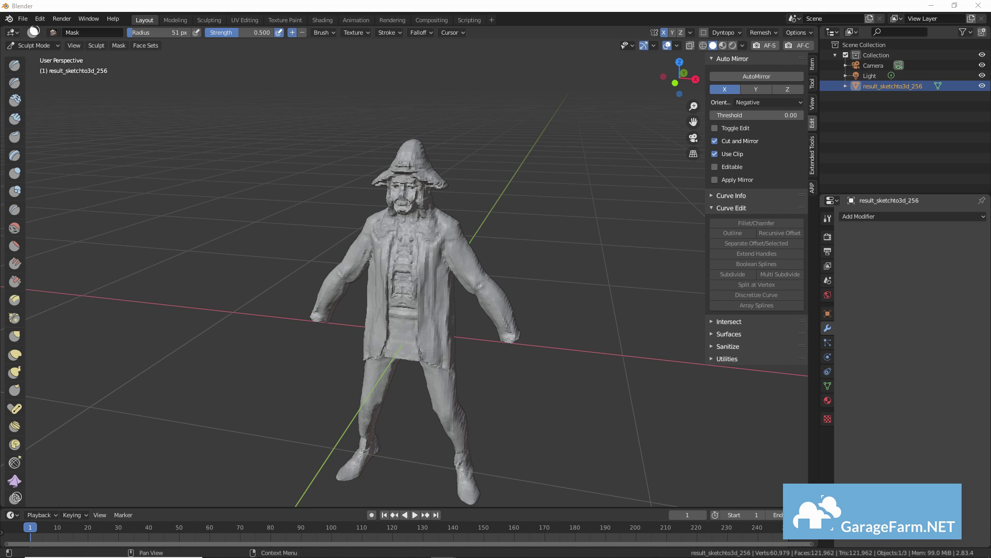
Resculpt the rough facial features using the Clay Strips and Draw brushes
{"action": "key", "text": "c"}
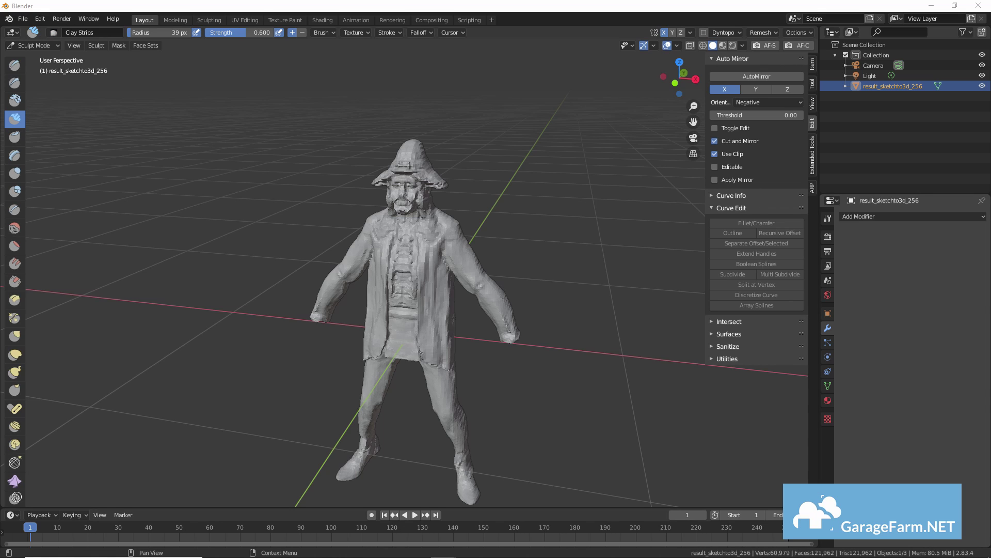
{"action": "key", "text": "f"}
{"action": "mouse_move", "coordinate": [410, 196]}
{"action": "left_mouse_down"}
{"action": "mouse_move", "coordinate": [407, 223]}
{"action": "mouse_move", "coordinate": [410, 215]}
{"action": "left_mouse_up"}
{"action": "key", "text": "x"}
{"action": "key", "text": "c"}
{"action": "key", "text": "x"}
{"action": "key", "text": "bracketright"}
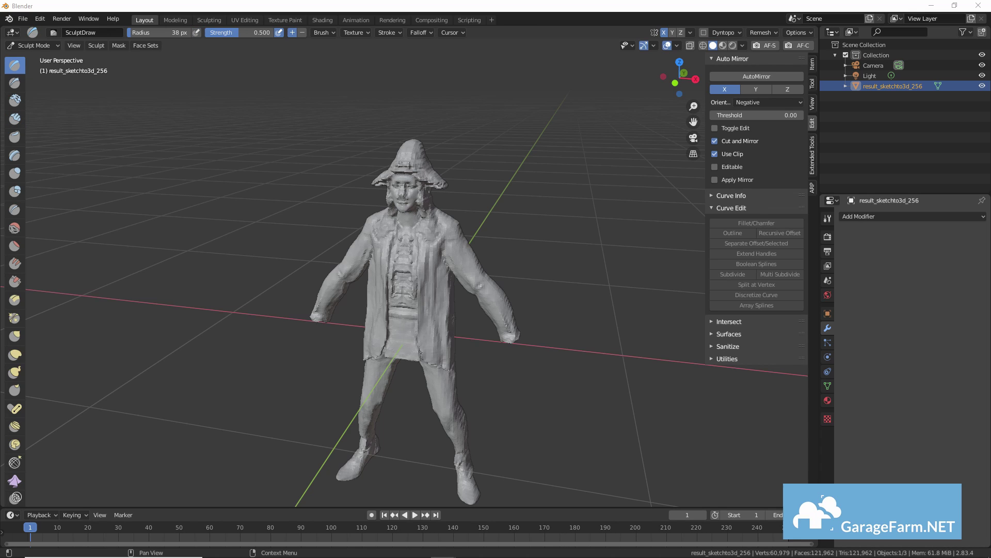
Enable Dyntopo and reshape the head and face with the Draw, Clay Strips and Grab brushes
{"action": "key", "text": "ctrl+d"}
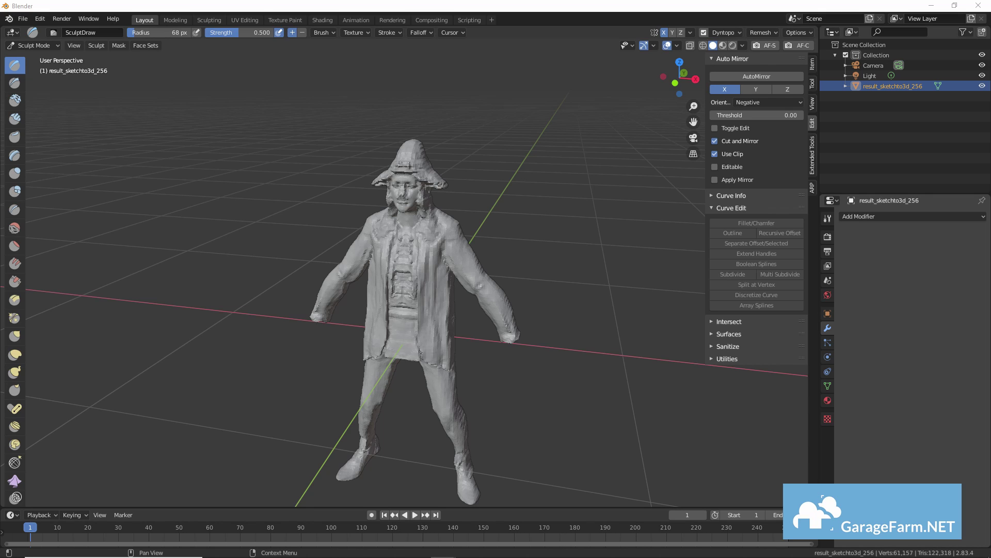
{"action": "key", "text": "c"}
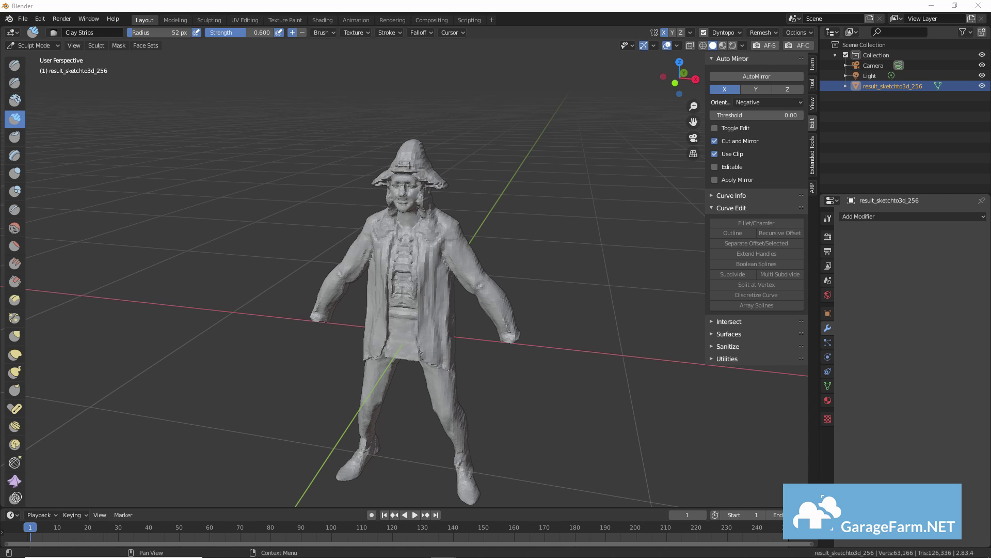
{"action": "key", "text": "f"}
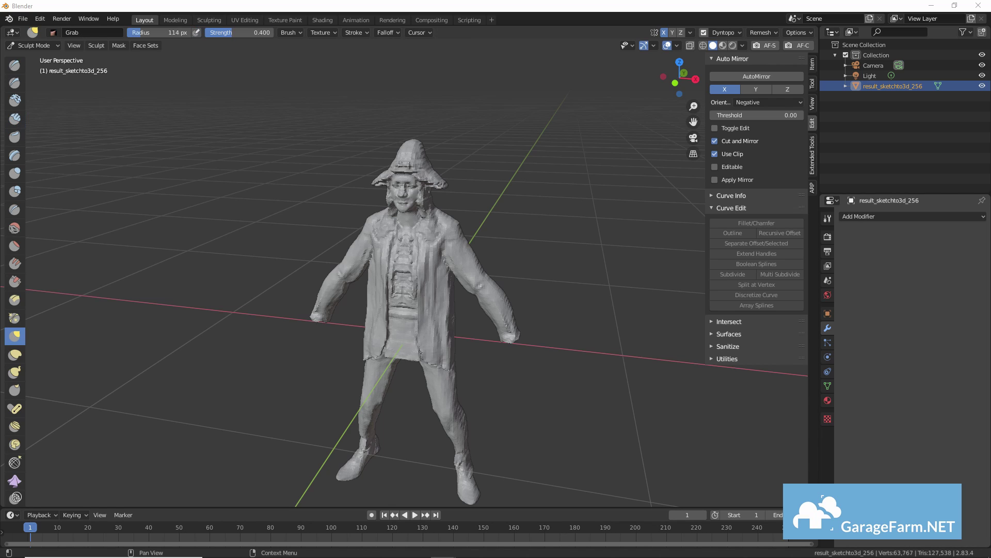
{"action": "key", "text": "bracketright"}
{"action": "key", "text": "x"}
{"action": "key", "text": "c"}
Build up more facial detail with Clay Strips at a 59 px radius and Draw at 28 px
{"action": "key", "text": "shift+space"}
{"action": "key", "text": "2"}
{"action": "key", "text": "c"}
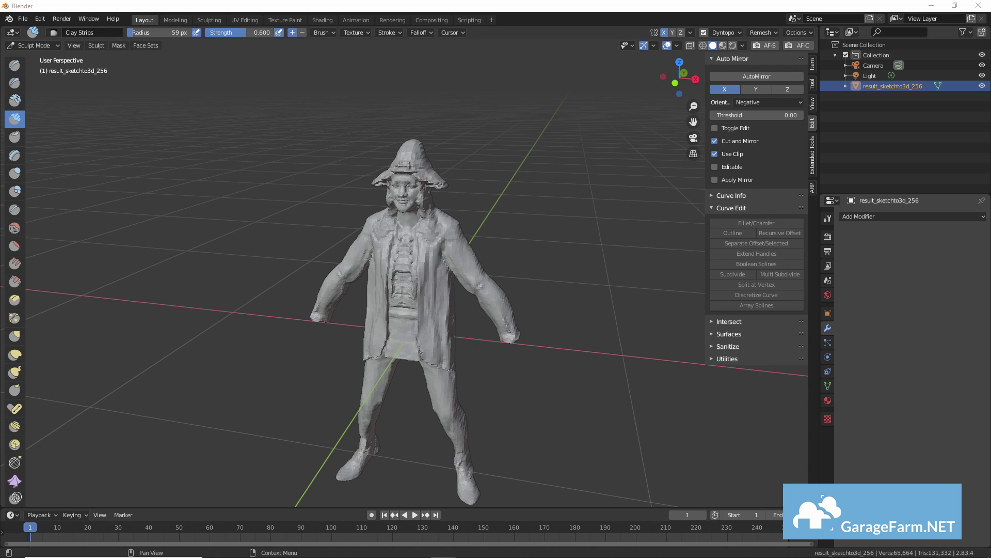
{"action": "key", "text": "x"}
{"action": "key", "text": "x"}
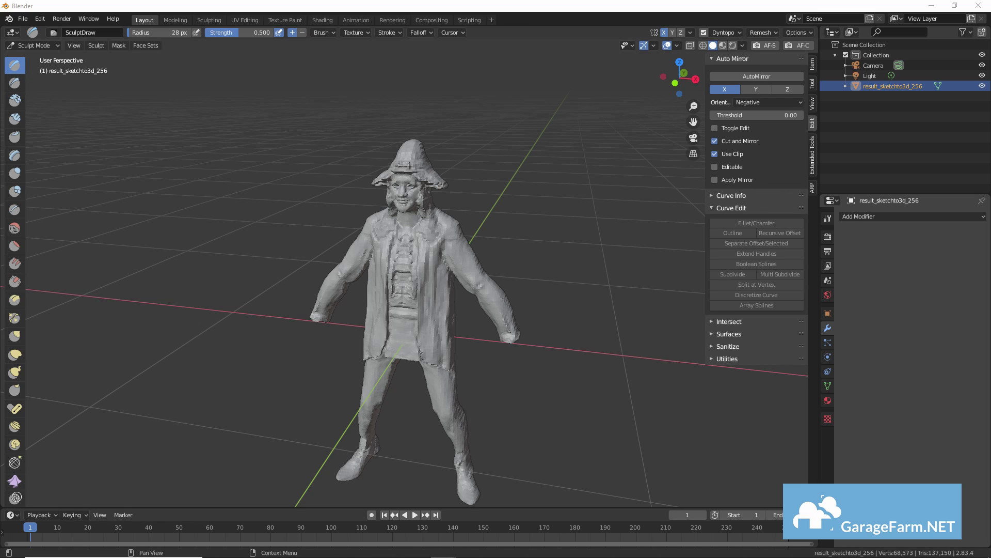
Refine the facial features with Draw Sharp at 28 px, Clay Strips at 32 px and Draw at 19 px
{"action": "left_click", "coordinate": [15, 83]}
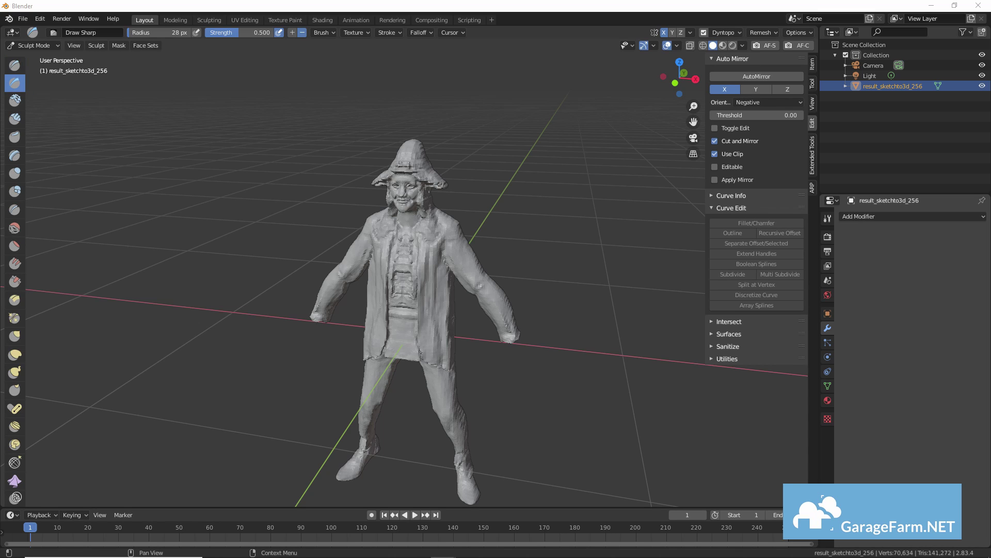
{"action": "key", "text": "c"}
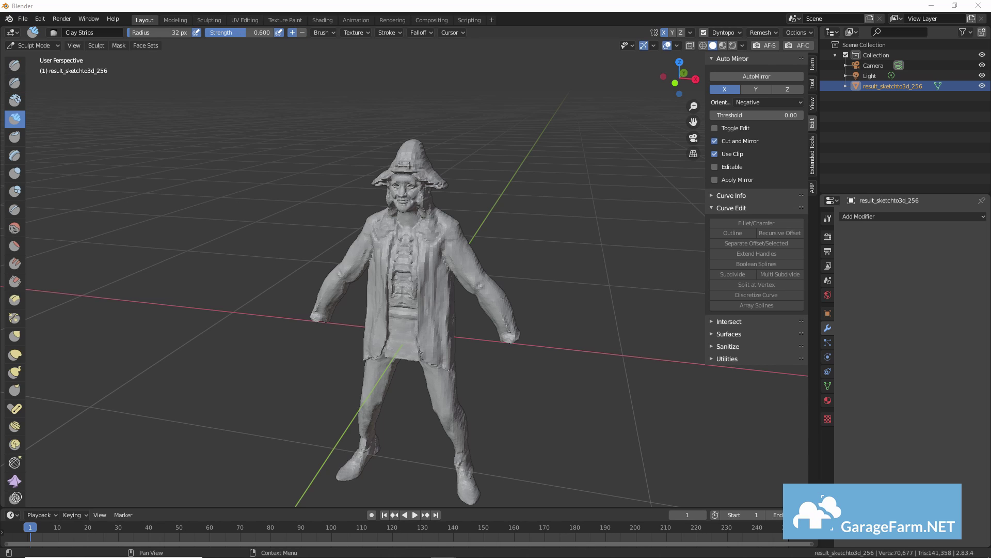
{"action": "key", "text": "x"}
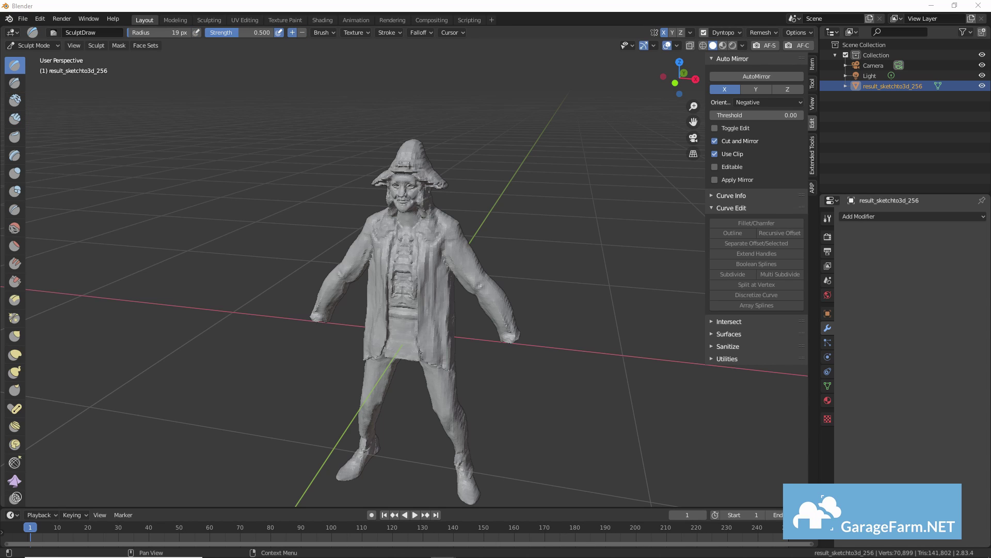
Sharpen the head details by alternating Draw Sharp at 35 px, Clay Strips at 50 px and Draw Sharp at 45 px
{"action": "left_click", "coordinate": [14, 281]}
{"action": "left_click", "coordinate": [14, 83]}
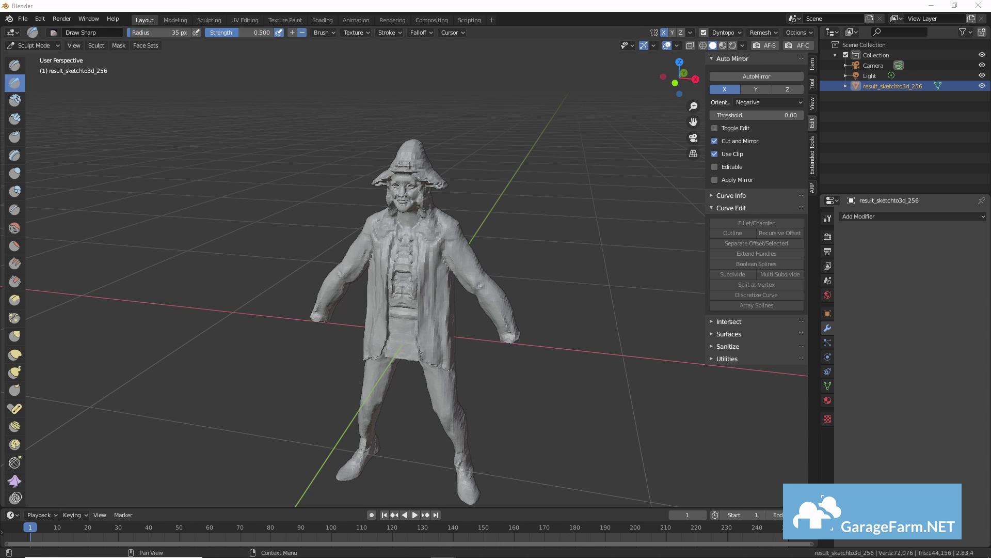
{"action": "key", "text": "c"}
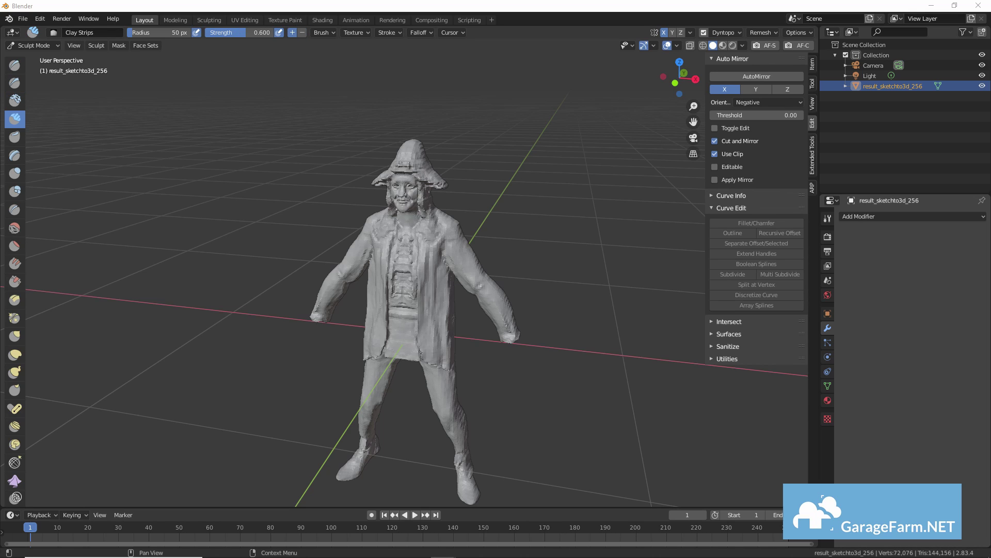
{"action": "key", "text": "shift+x"}
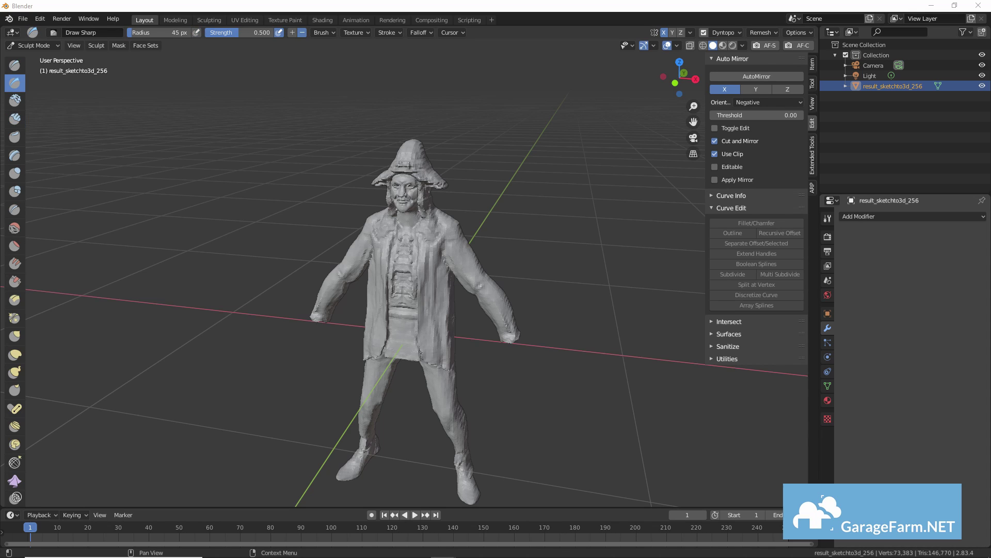
{"action": "key", "text": "c"}
Reshape and smooth the hat with Dyntopo off, using Grab at 137 px, Draw at 22 px and Grab at 83 px
{"action": "key", "text": "g"}
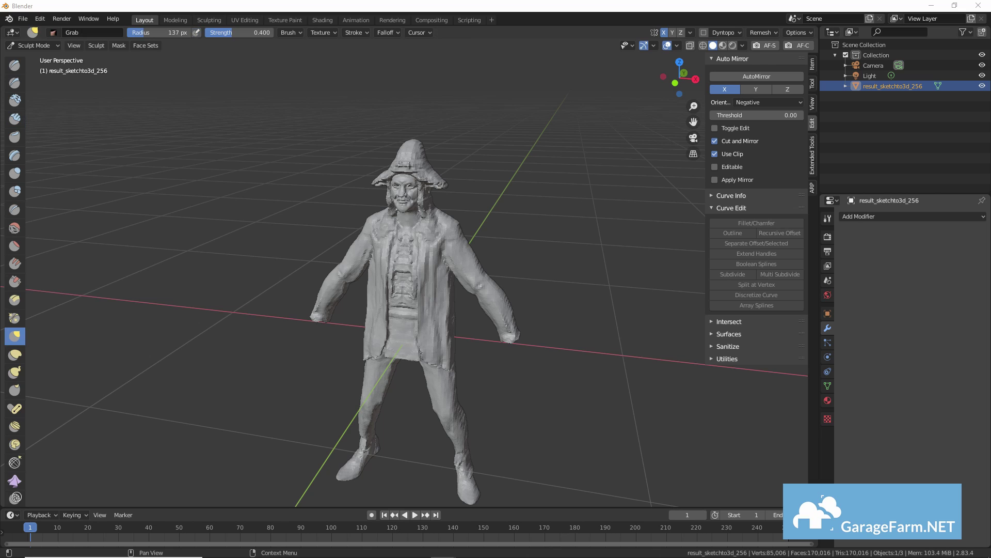
{"action": "key", "text": "x"}
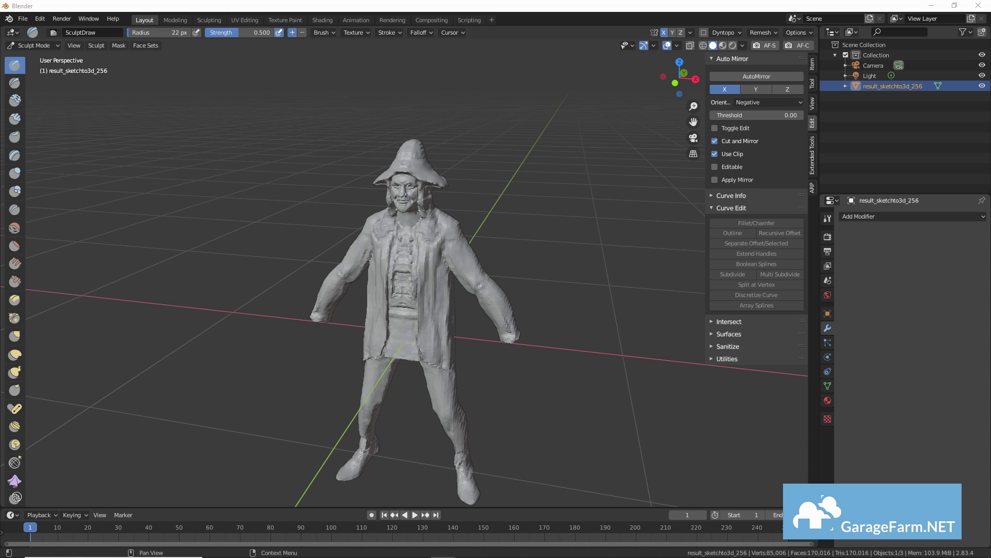
{"action": "key", "text": "g"}
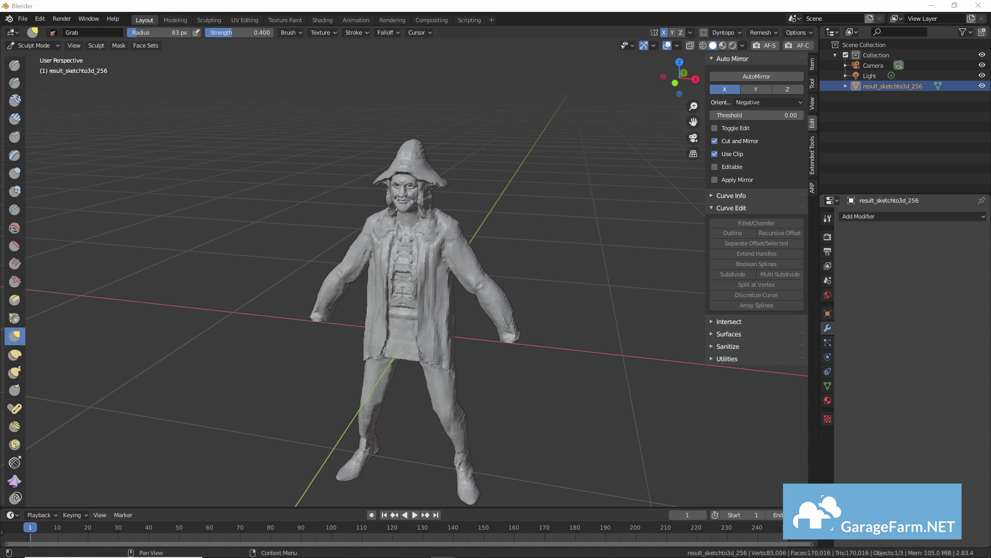
Undo the last four sculpting operations
{"action": "key", "text": "ctrl+z"}
{"action": "key", "text": "ctrl+z"}
{"action": "key", "text": "ctrl+z"}
{"action": "key", "text": "ctrl+z"}
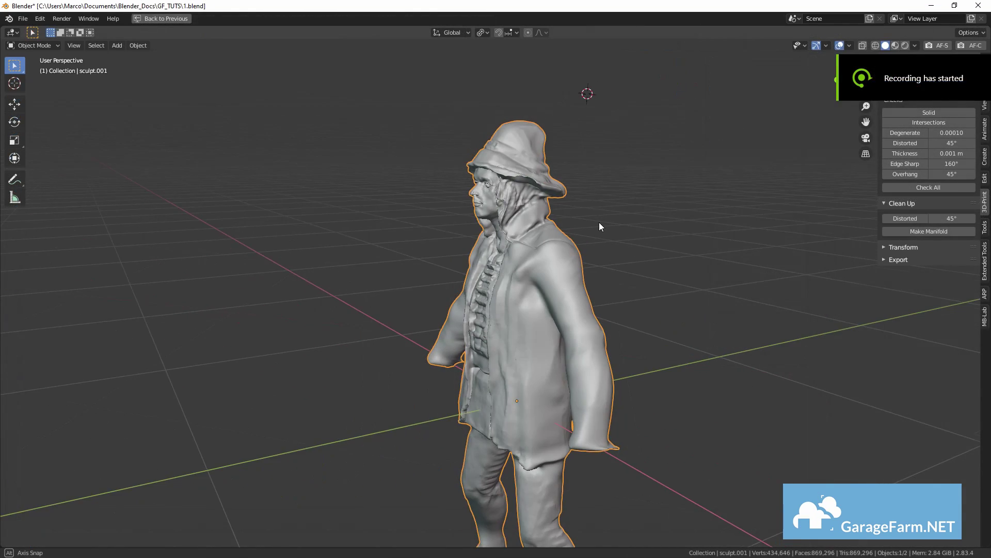
Enter Edit Mode on the finished sculpt.001 mesh and examine the vertex density around the face, shoulders and chest
{"action": "middle_click_drag", "start_coordinate": [599, 222], "coordinate": [683, 214]}
{"action": "key", "text": "ctrl+Tab"}
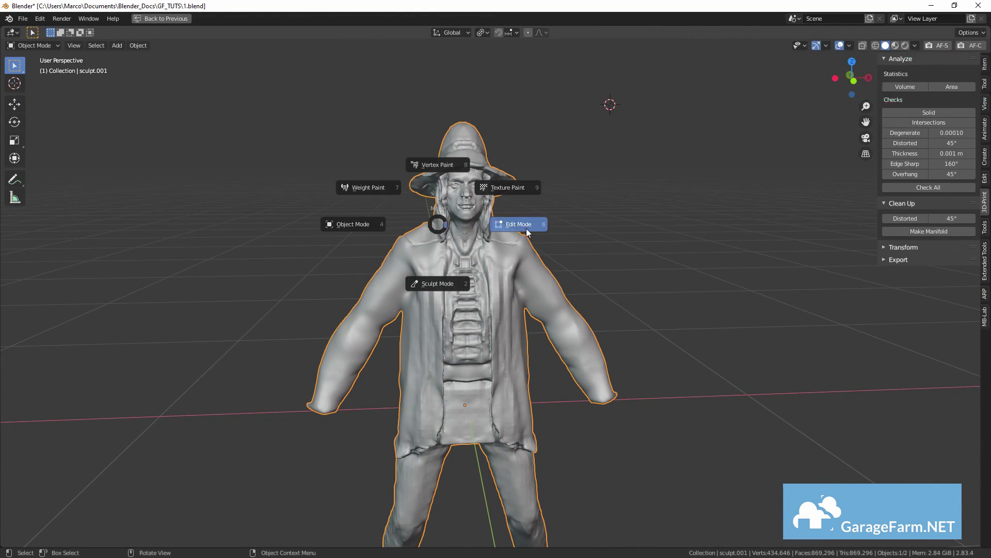
{"action": "left_click", "coordinate": [533, 268]}
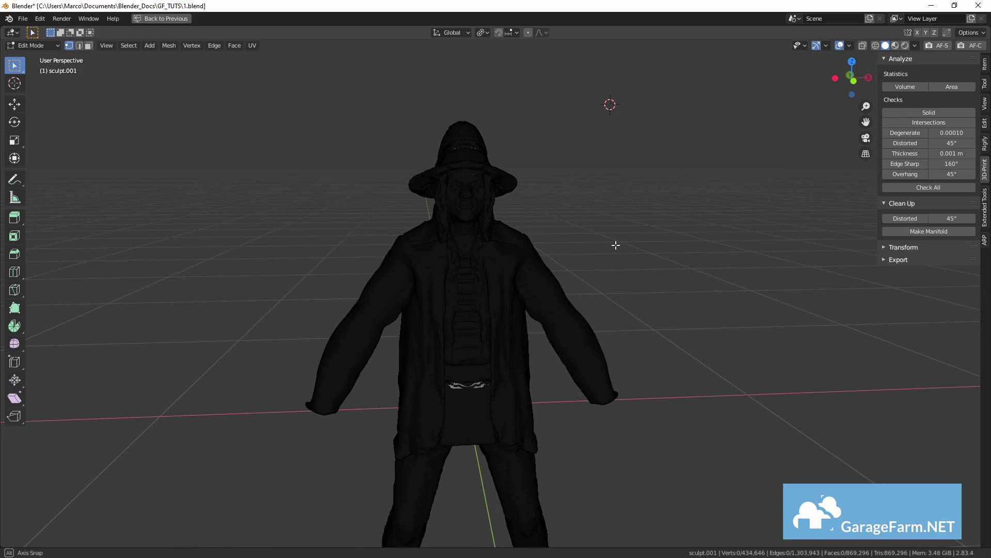
{"action": "scroll", "coordinate": [612, 245], "scroll_direction": "up", "scroll_amount": 5}
{"action": "middle_click_drag", "start_coordinate": [531, 166], "coordinate": [585, 320], "text": "shift"}
{"action": "scroll", "coordinate": [585, 321], "scroll_direction": "up", "scroll_amount": 3}
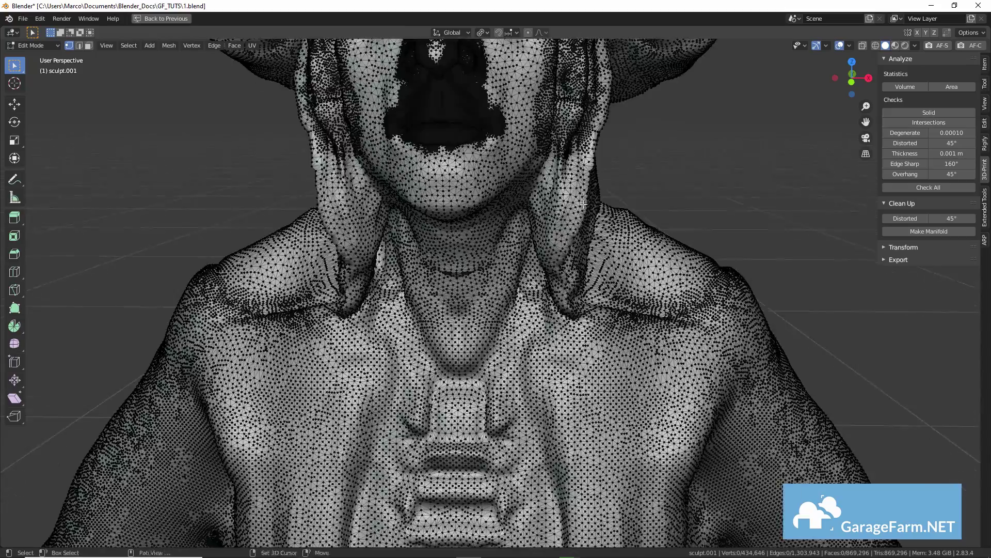
{"action": "middle_click_drag", "start_coordinate": [656, 181], "coordinate": [609, 328], "text": "shift"}
{"action": "scroll", "coordinate": [609, 328], "scroll_direction": "down", "scroll_amount": 10}
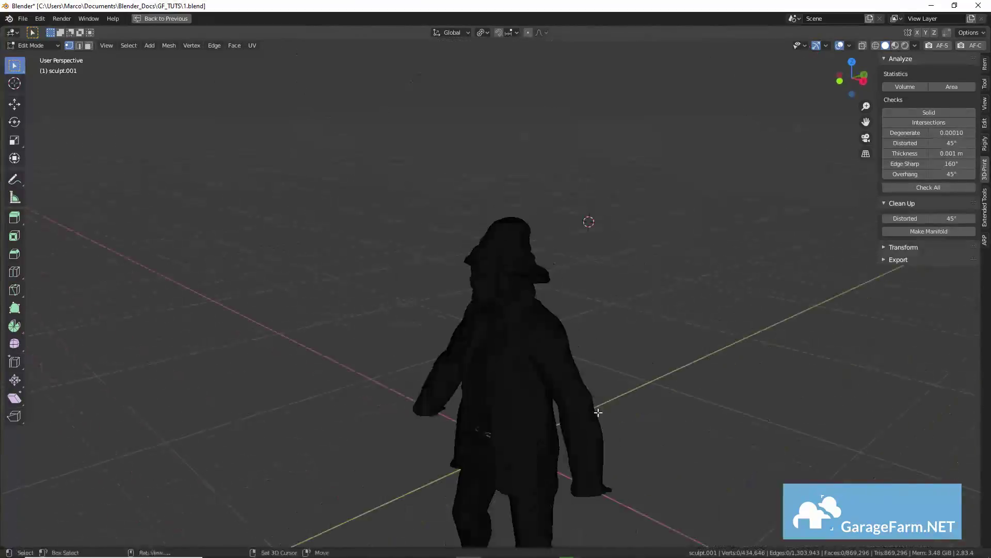
Examine the vertex density around the coat hem and the legs
{"action": "middle_click_drag", "start_coordinate": [597, 411], "coordinate": [593, 284], "text": "shift"}
{"action": "middle_click_drag", "start_coordinate": [486, 358], "coordinate": [616, 338]}
{"action": "scroll", "coordinate": [617, 338], "scroll_direction": "up", "scroll_amount": 8}
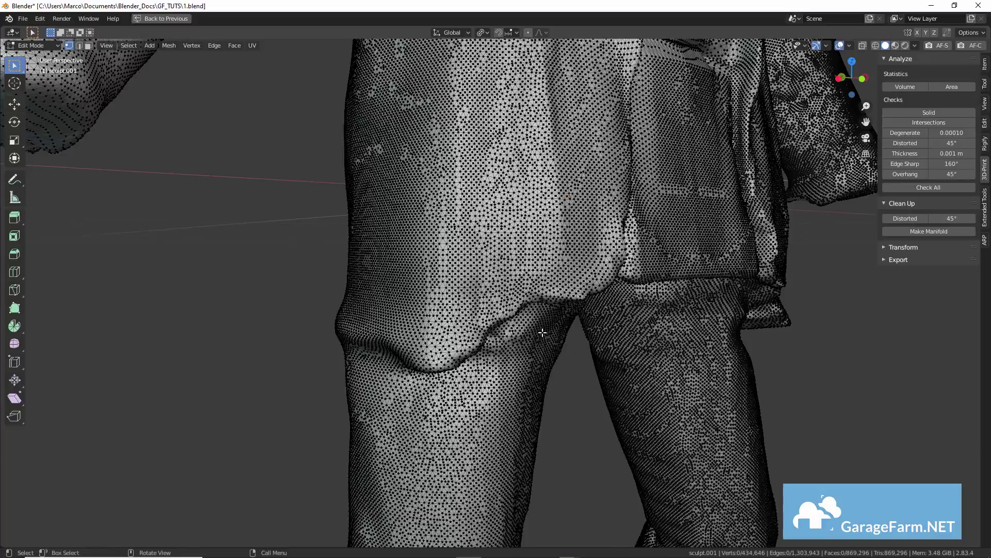
{"action": "scroll", "coordinate": [544, 335], "scroll_direction": "down", "scroll_amount": 3}
{"action": "scroll", "coordinate": [544, 335], "scroll_direction": "down", "scroll_amount": 4}
{"action": "mouse_move", "coordinate": [545, 335]}
{"action": "middle_mouse_down"}
{"action": "mouse_move", "coordinate": [631, 317]}
{"action": "mouse_move", "coordinate": [555, 324]}
{"action": "middle_mouse_up"}
Return to Object Mode and run the Make Manifold clean-up on the sculpt.001 mesh
{"action": "key", "text": "ctrl+Tab"}
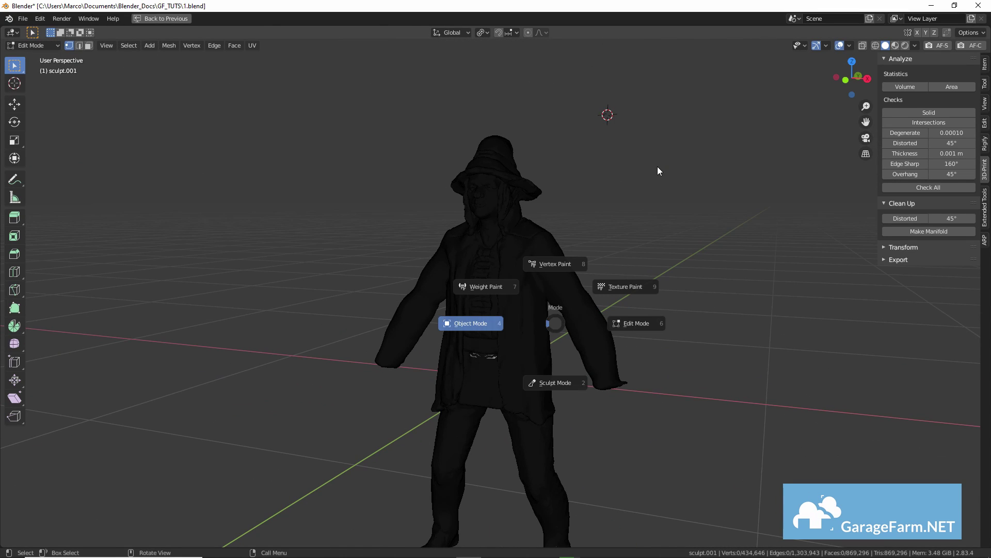
{"action": "middle_click_drag", "start_coordinate": [589, 186], "coordinate": [614, 195]}
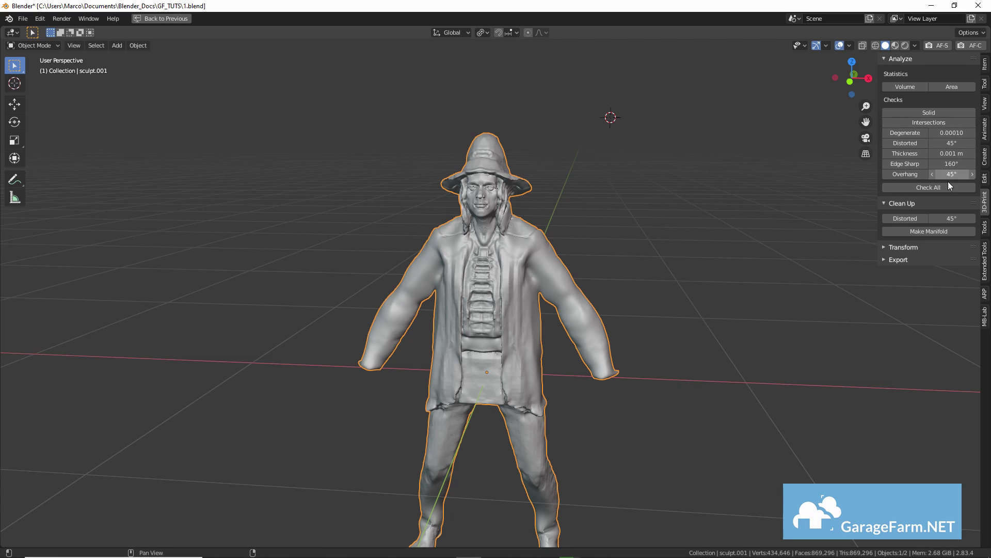
{"action": "left_click", "coordinate": [939, 231]}
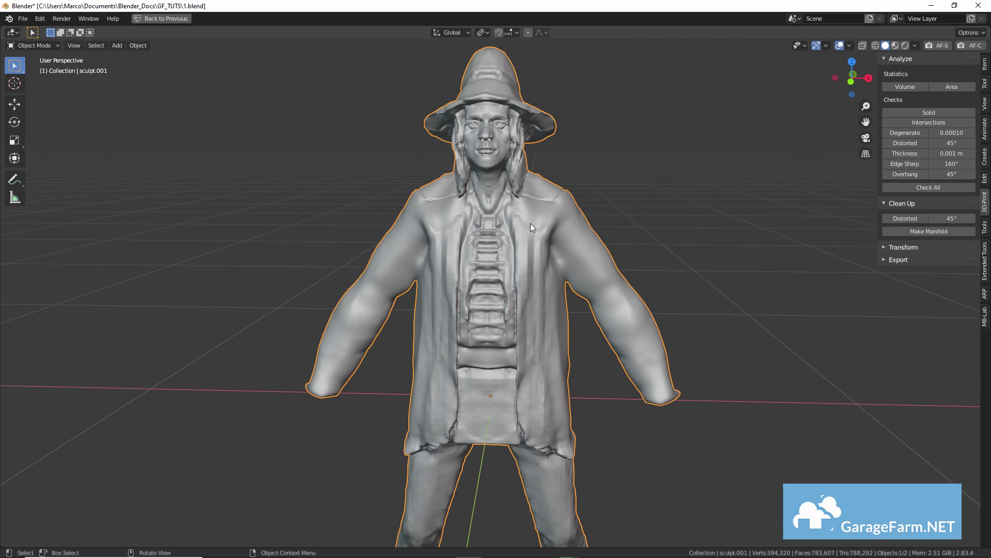
Remesh the sculpt with QuadriFlow in Faces mode, using paint symmetry and 200000 faces
{"action": "scroll", "coordinate": [531, 223], "scroll_direction": "down", "scroll_amount": 5}
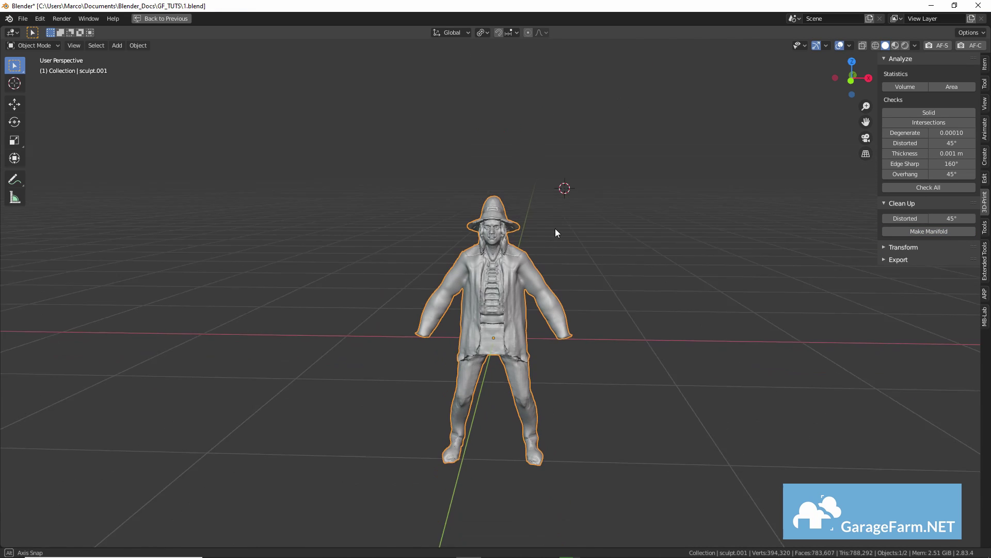
{"action": "scroll", "coordinate": [558, 230], "scroll_direction": "up", "scroll_amount": 2}
{"action": "mouse_move", "coordinate": [631, 225]}
{"action": "middle_mouse_down"}
{"action": "mouse_move", "coordinate": [606, 240]}
{"action": "mouse_move", "coordinate": [627, 251]}
{"action": "mouse_move", "coordinate": [637, 235]}
{"action": "middle_mouse_up"}
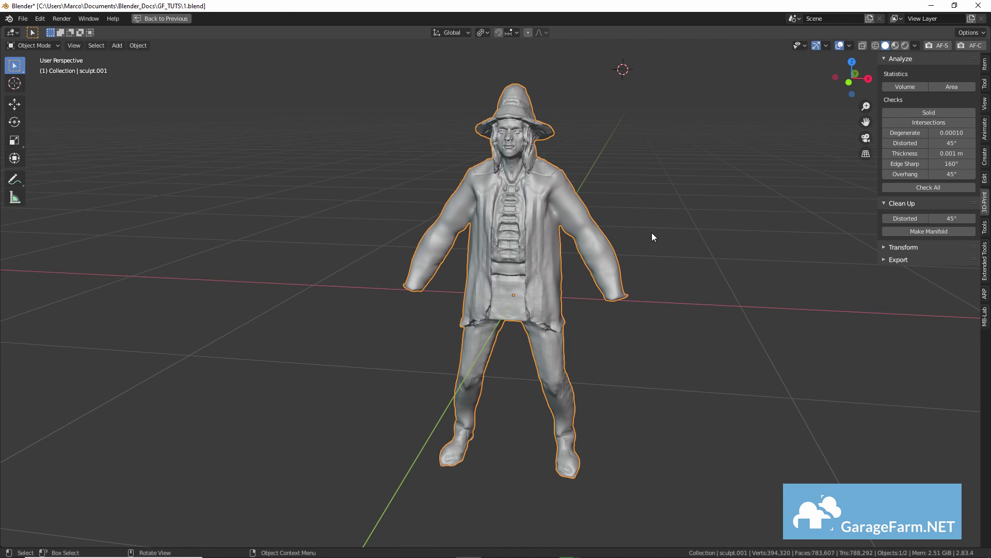
{"action": "key", "text": "F3"}
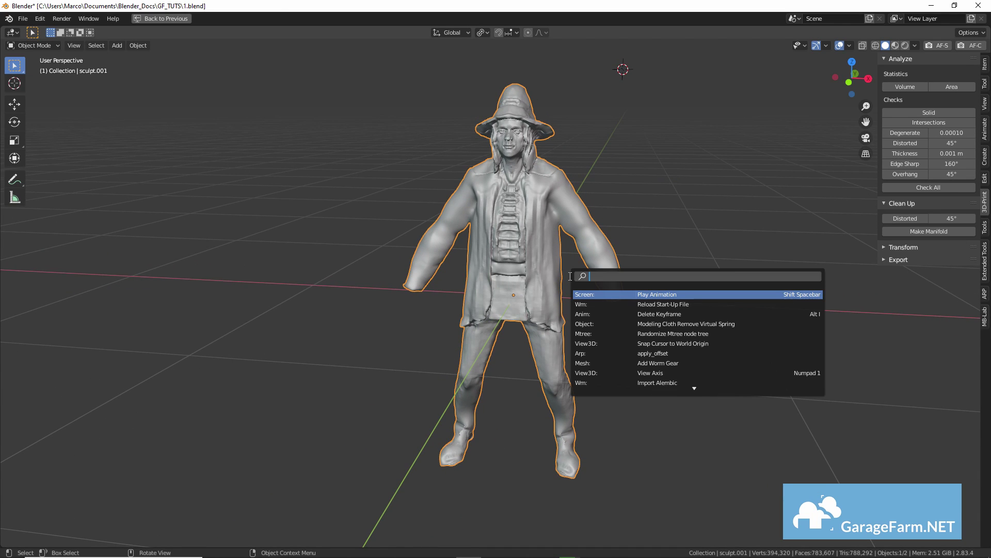
{"action": "type", "text": "quad"}
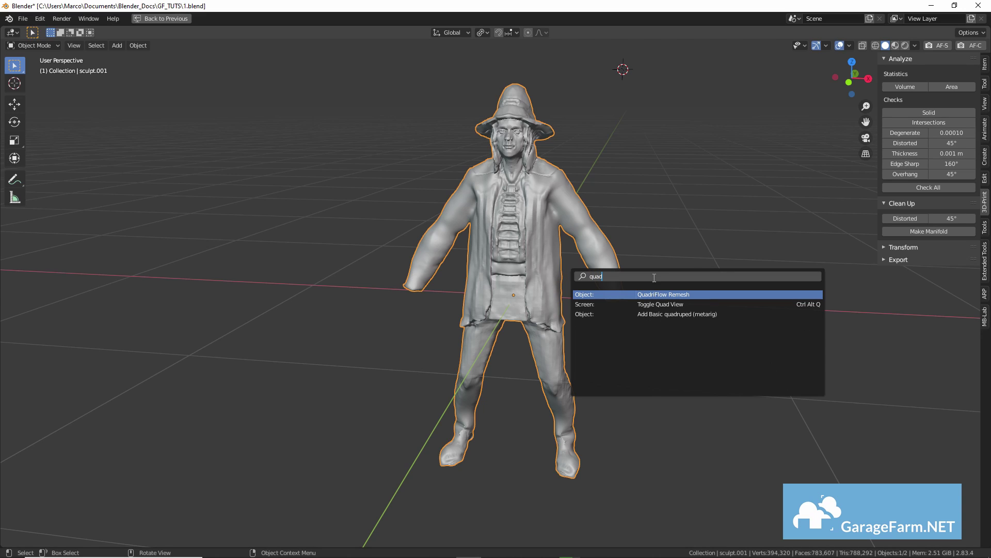
{"action": "left_click", "coordinate": [674, 294]}
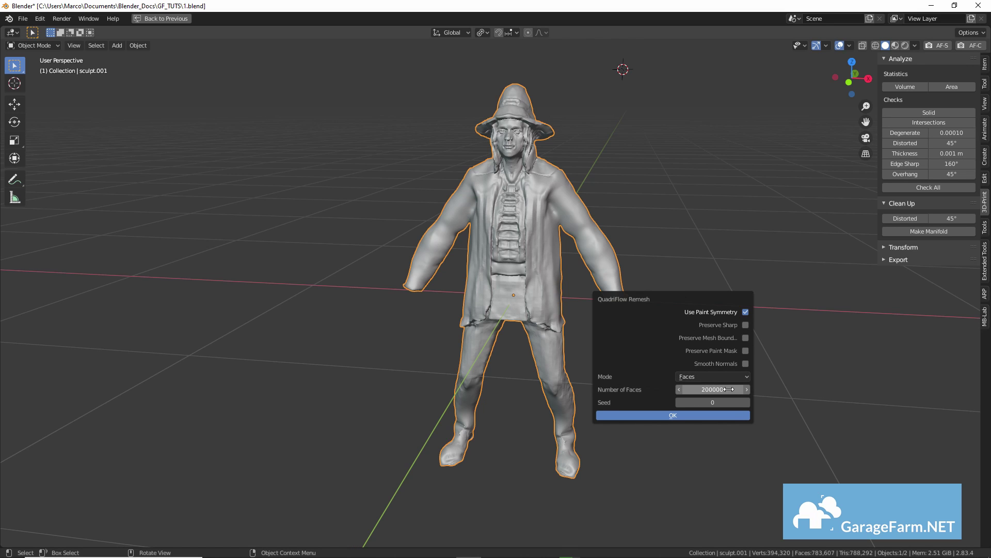
{"action": "left_click", "coordinate": [715, 414]}
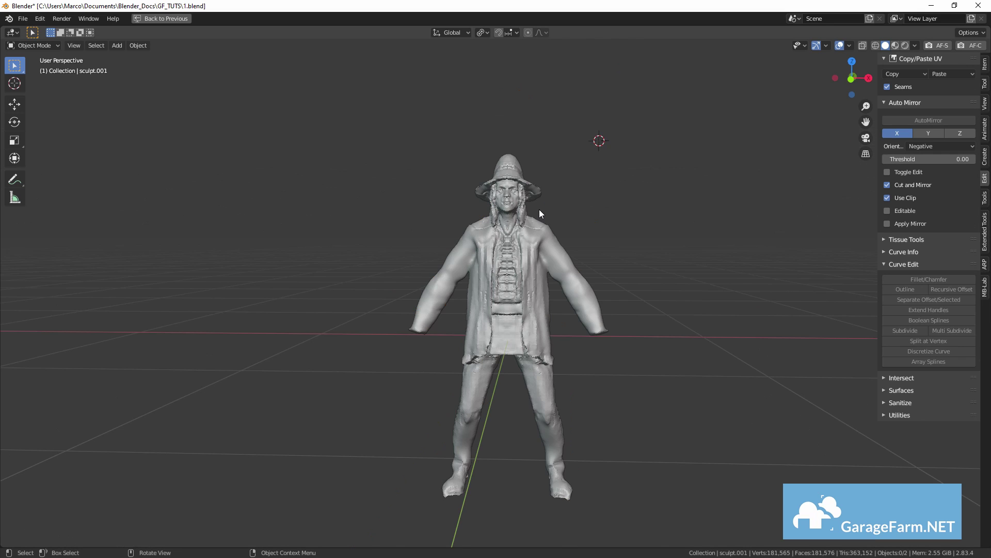
Enter Edit Mode on the remeshed sculpt mesh and examine the quad flow around the face and shoulders
{"action": "middle_click_drag", "start_coordinate": [539, 209], "coordinate": [528, 246]}
{"action": "scroll", "coordinate": [528, 245], "scroll_direction": "up", "scroll_amount": 5}
{"action": "left_click", "coordinate": [599, 256]}
{"action": "key", "text": "ctrl+Tab"}
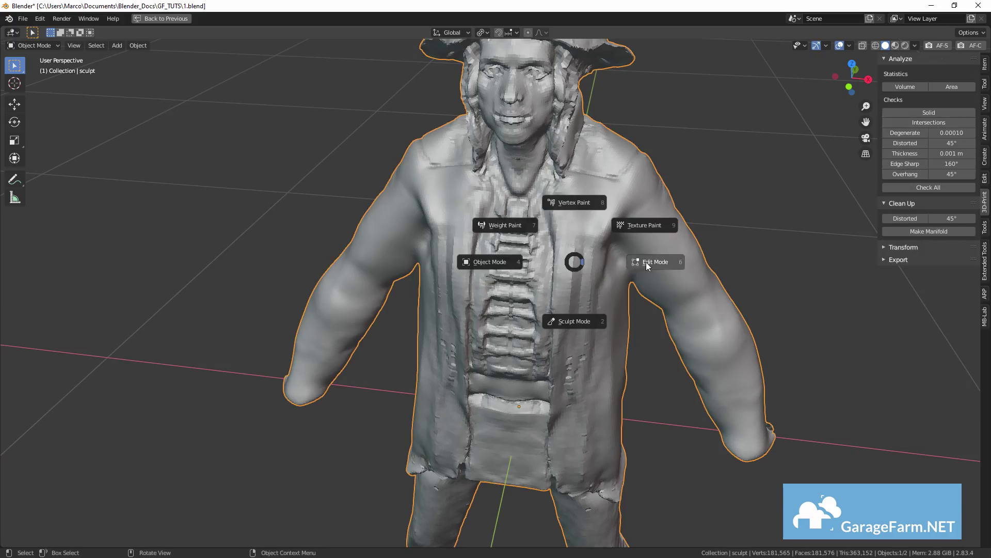
{"action": "middle_click_drag", "start_coordinate": [578, 171], "coordinate": [539, 425]}
{"action": "scroll", "coordinate": [576, 260], "scroll_direction": "up", "scroll_amount": 5}
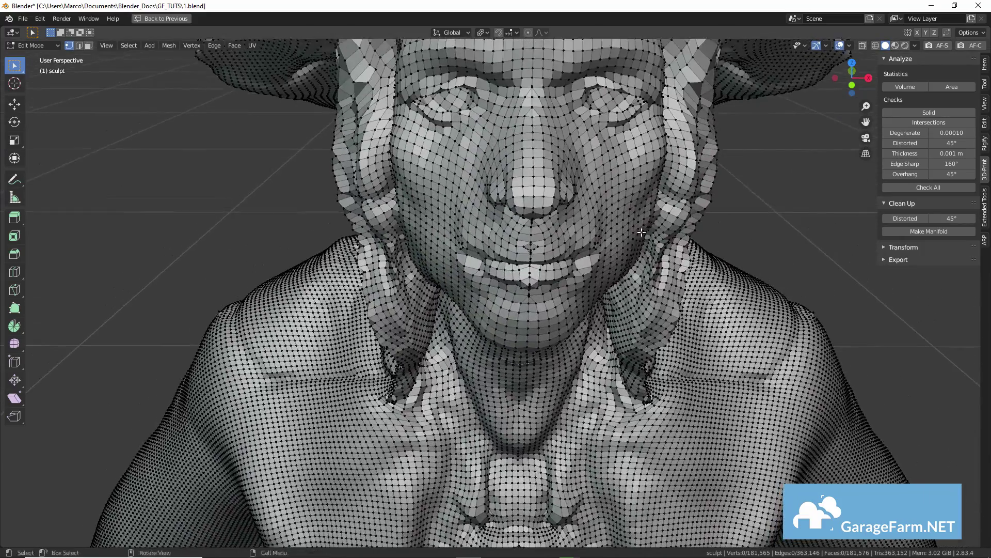
{"action": "middle_click_drag", "start_coordinate": [644, 231], "coordinate": [623, 227]}
Apply AutoMirror to the mesh across the X axis with Negative orientation, cutting and mirroring with Use Clip enabled
{"action": "key", "text": "ctrl+space"}
{"action": "key", "text": "ctrl+space"}
{"action": "key", "text": "ctrl+space"}
{"action": "key", "text": "ctrl+space"}
{"action": "left_click", "coordinate": [984, 124]}
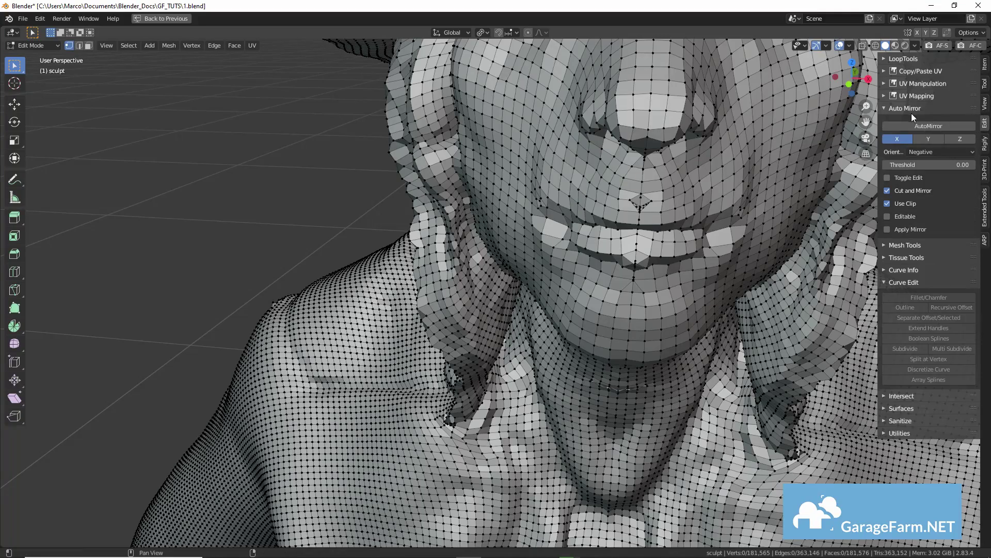
{"action": "left_click", "coordinate": [928, 126]}
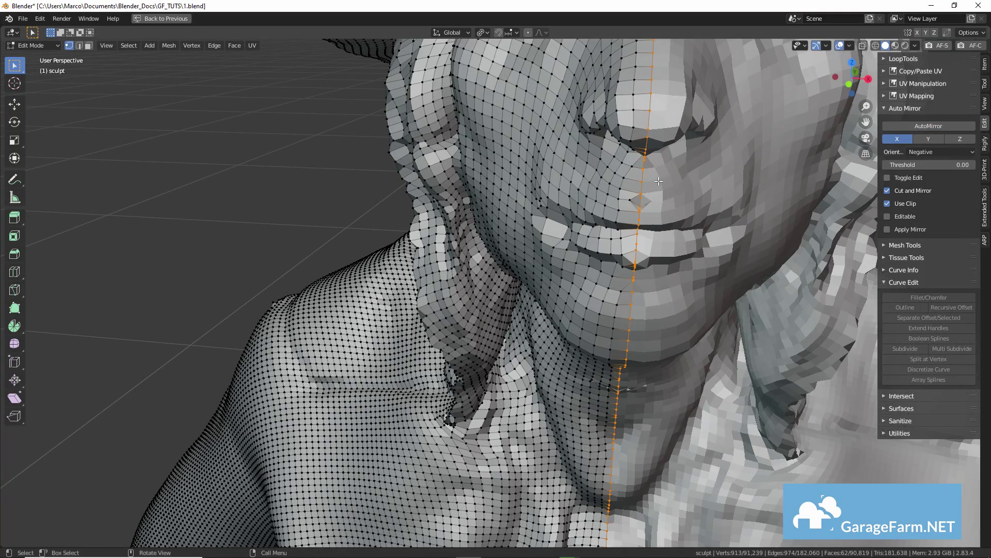
Delete the stray vertices one by one along the mirror line above the upper lip
{"action": "scroll", "coordinate": [635, 177], "scroll_direction": "up", "scroll_amount": 3}
{"action": "scroll", "coordinate": [635, 177], "scroll_direction": "up", "scroll_amount": 1}
{"action": "middle_click_drag", "start_coordinate": [721, 155], "coordinate": [678, 163], "text": "shift"}
{"action": "left_click", "coordinate": [684, 141]}
{"action": "key", "text": "x"}
{"action": "left_click", "coordinate": [687, 139]}
{"action": "left_click", "coordinate": [685, 149]}
{"action": "key", "text": "x"}
{"action": "left_click", "coordinate": [700, 140]}
{"action": "left_click", "coordinate": [683, 157]}
{"action": "key", "text": "x"}
{"action": "left_click", "coordinate": [703, 157]}
{"action": "left_click", "coordinate": [681, 178]}
{"action": "key", "text": "x"}
{"action": "left_click", "coordinate": [708, 175]}
Move the vertex beside the gap above the upper lip along X onto the mirror line
{"action": "left_click", "coordinate": [667, 137]}
{"action": "key", "text": "g"}
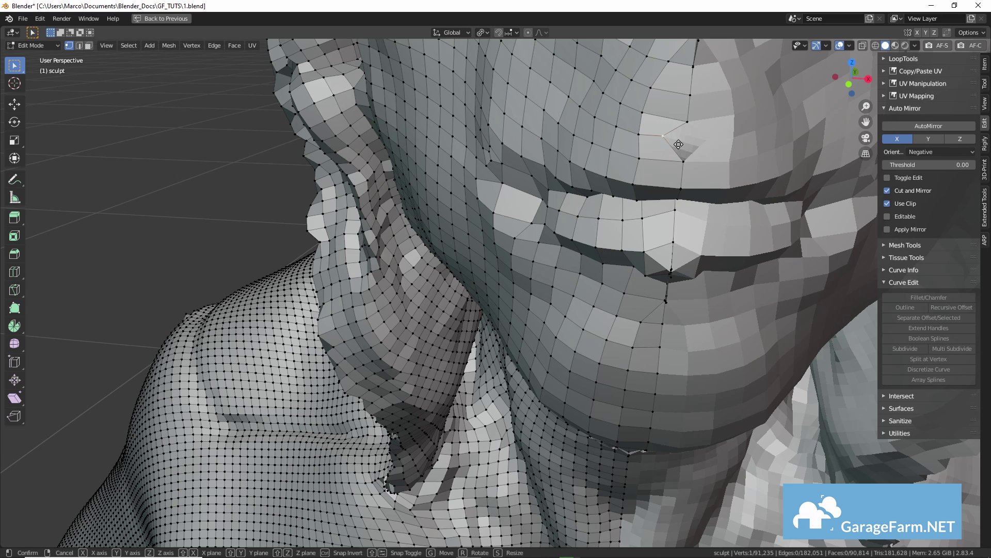
{"action": "key", "text": "x"}
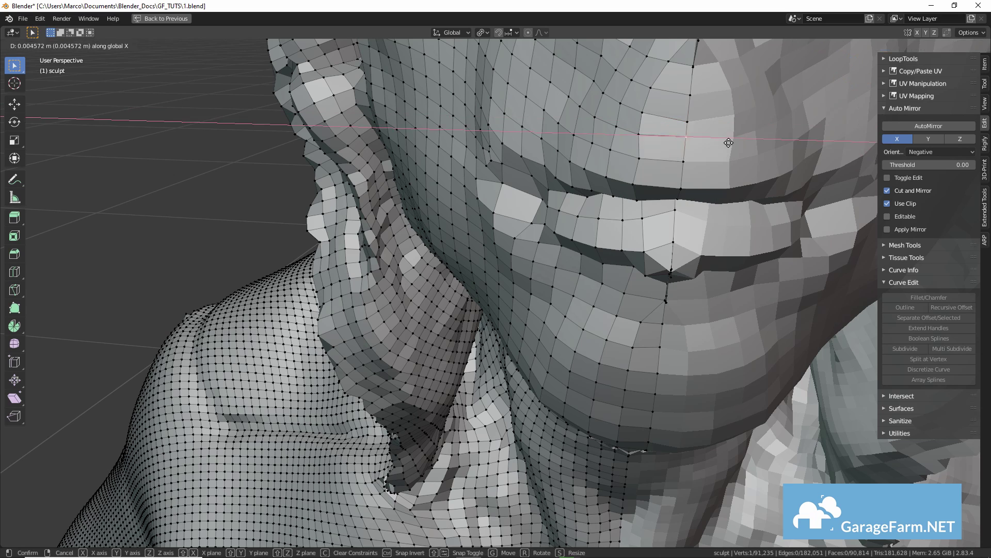
{"action": "left_click", "coordinate": [706, 83]}
Delete two more stray vertices on the mirror line between the nose and the mouth
{"action": "middle_click_drag", "start_coordinate": [722, 43], "coordinate": [686, 122], "text": "shift"}
{"action": "left_click", "coordinate": [663, 135]}
{"action": "key", "text": "x"}
{"action": "left_click", "coordinate": [665, 142]}
{"action": "middle_click_drag", "start_coordinate": [660, 154], "coordinate": [692, 70], "text": "shift"}
{"action": "left_click", "coordinate": [661, 51]}
{"action": "key", "text": "x"}
{"action": "left_click", "coordinate": [672, 77]}
{"action": "left_click", "coordinate": [688, 84]}
Try to hide the selected vertex and delete vertices near the mirror line, and undo it
{"action": "key", "text": "KP_Decimal"}
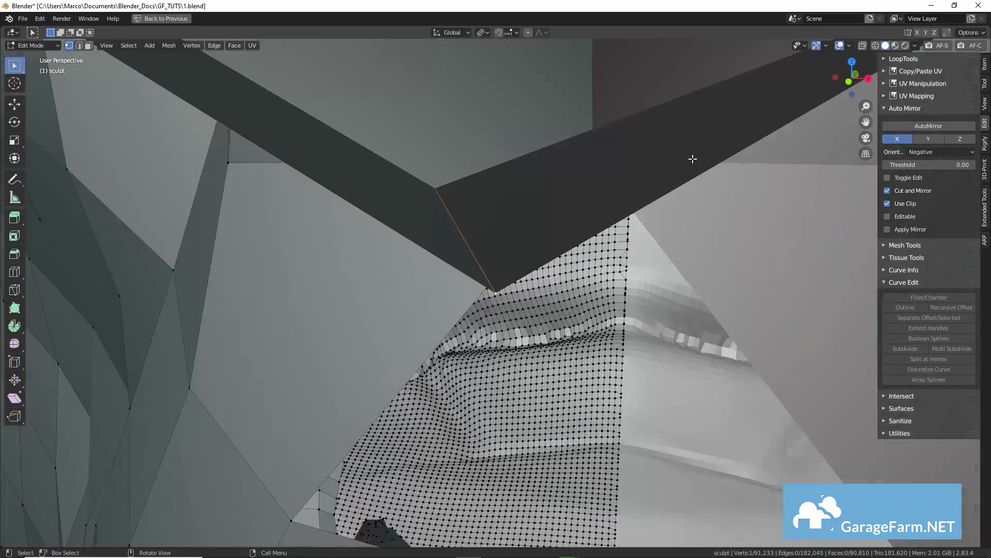
{"action": "scroll", "coordinate": [681, 186], "scroll_direction": "down", "scroll_amount": 8}
{"action": "scroll", "coordinate": [670, 208], "scroll_direction": "down", "scroll_amount": 4}
{"action": "middle_click_drag", "start_coordinate": [620, 208], "coordinate": [556, 231]}
{"action": "scroll", "coordinate": [387, 340], "scroll_direction": "up", "scroll_amount": 6}
{"action": "key", "text": "h"}
{"action": "key", "text": "x"}
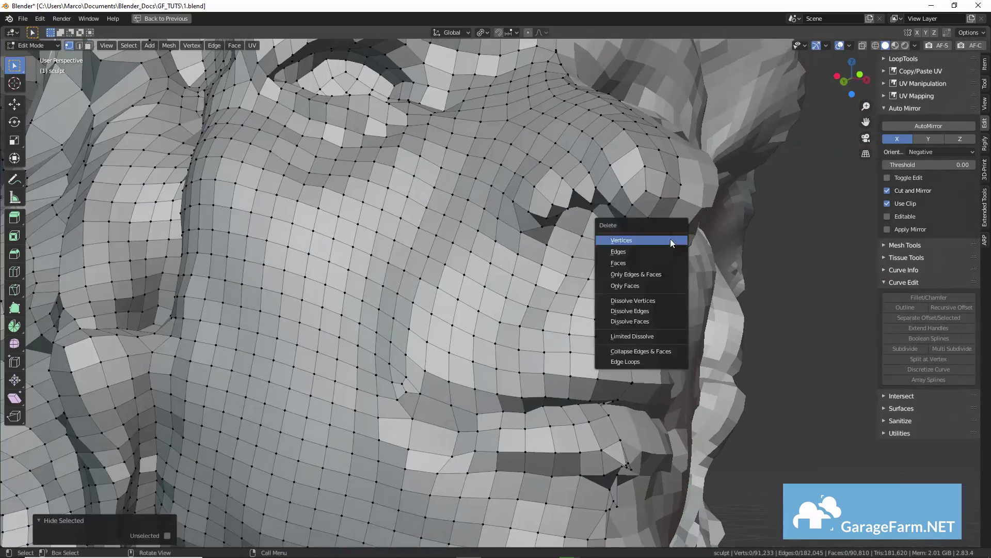
{"action": "left_click", "coordinate": [670, 239]}
{"action": "scroll", "coordinate": [641, 260], "scroll_direction": "down", "scroll_amount": 2}
{"action": "key", "text": "ctrl+z"}
Select the edge ring along the mirror line from below the nose to the lower lip and delete it
{"action": "middle_click_drag", "start_coordinate": [703, 209], "coordinate": [723, 217]}
{"action": "left_click", "coordinate": [694, 246], "text": "ctrl+alt"}
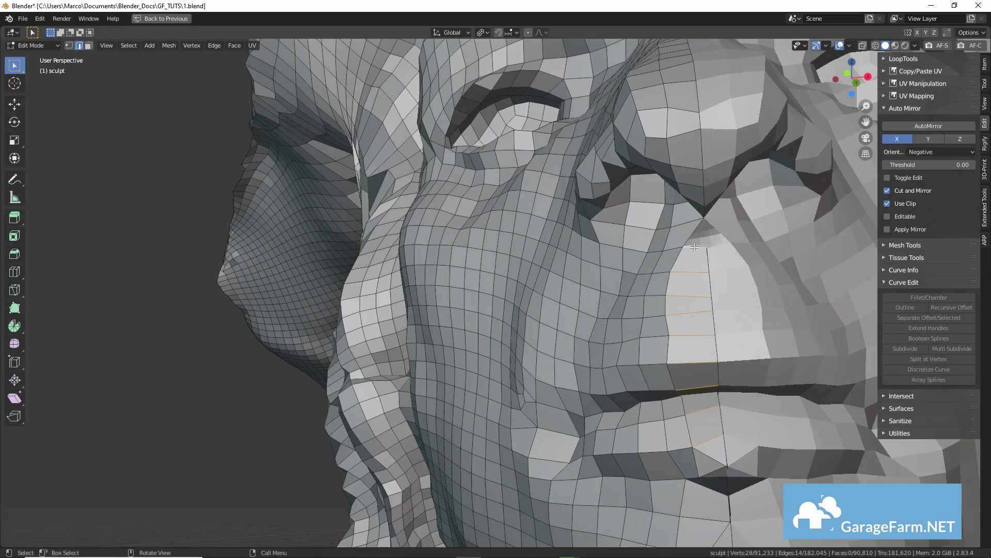
{"action": "middle_click_drag", "start_coordinate": [695, 249], "coordinate": [706, 208]}
{"action": "left_click", "coordinate": [734, 443], "text": "shift"}
{"action": "left_click", "coordinate": [741, 466], "text": "shift"}
{"action": "key", "text": "x"}
{"action": "left_click", "coordinate": [759, 434]}
Select the linked leftover geometry on the mirror line around the mouth and delete it
{"action": "middle_click_drag", "start_coordinate": [684, 309], "coordinate": [714, 370]}
{"action": "left_click", "coordinate": [718, 376]}
{"action": "key", "text": "ctrl+l"}
{"action": "key", "text": "x"}
{"action": "left_click", "coordinate": [720, 327]}
Move the open boundary loop between nose and lower lip along X to close the gap at the mirror line
{"action": "left_click", "coordinate": [667, 310], "text": "alt"}
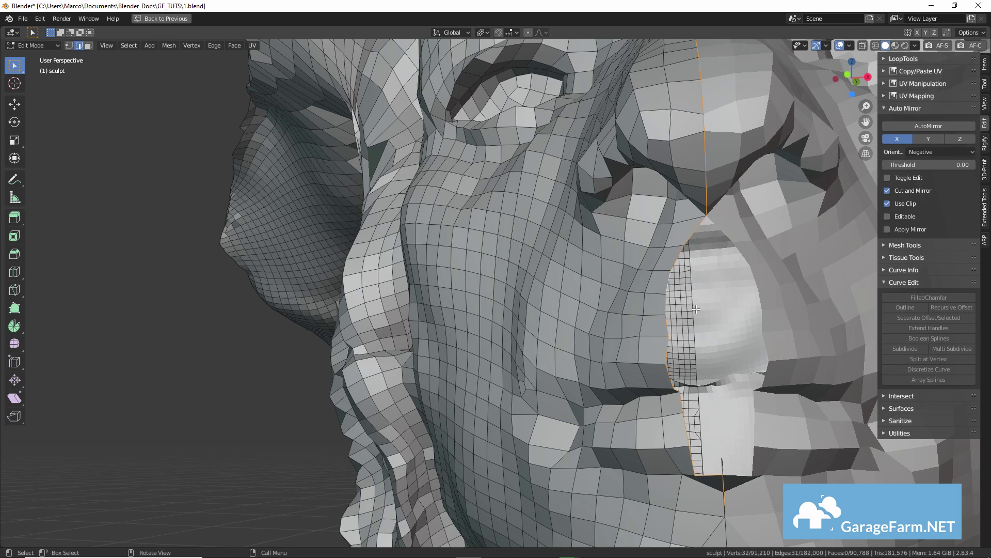
{"action": "middle_click_drag", "start_coordinate": [696, 309], "coordinate": [692, 312]}
{"action": "key", "text": "g"}
{"action": "key", "text": "x"}
{"action": "left_click", "coordinate": [775, 308]}
Edge-slide the loop beside the mirror line towards the centre of the lips by a factor of about 0.369
{"action": "left_click", "coordinate": [647, 306]}
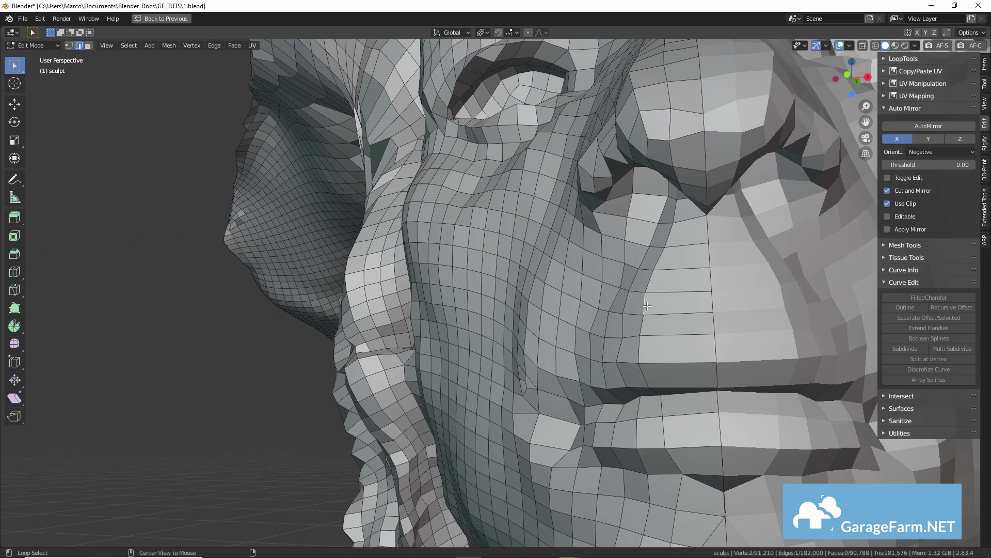
{"action": "left_click", "coordinate": [647, 307], "text": "alt"}
{"action": "key", "text": "g"}
{"action": "key", "text": "g"}
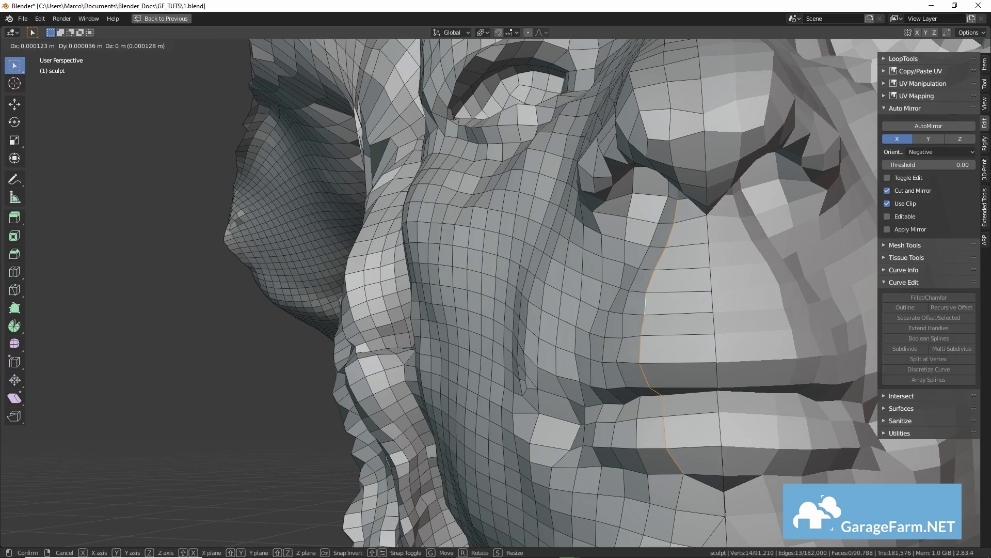
{"action": "left_click", "coordinate": [690, 338]}
Edge-slide the next loop outward from the mirror line to even out the face widths above the mouth
{"action": "middle_click_drag", "start_coordinate": [671, 330], "coordinate": [691, 339]}
{"action": "left_click", "coordinate": [612, 320], "text": "alt"}
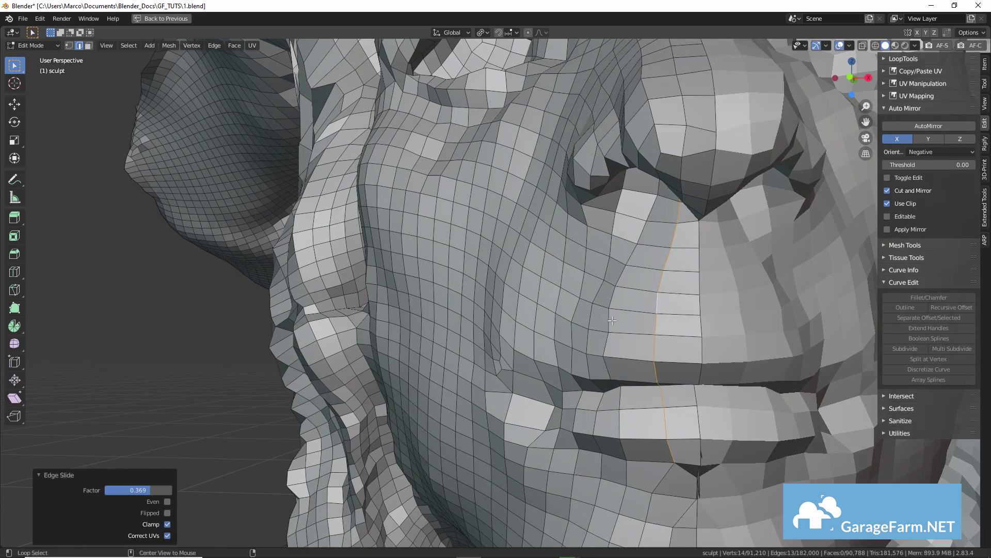
{"action": "key", "text": "g"}
{"action": "key", "text": "g"}
{"action": "left_click", "coordinate": [625, 321]}
Switch to vertex selection and delete the linked loose geometry at the mirror line below the lower lip
{"action": "middle_click_drag", "start_coordinate": [625, 321], "coordinate": [702, 366]}
{"action": "key", "text": "1"}
{"action": "scroll", "coordinate": [702, 366], "scroll_direction": "up", "scroll_amount": 5}
{"action": "key", "text": "ctrl+l"}
{"action": "left_click", "coordinate": [664, 369]}
{"action": "key", "text": "x"}
{"action": "left_click", "coordinate": [663, 372]}
Delete the individual stray vertices clustered on the mirror line below the lower lip
{"action": "left_click", "coordinate": [682, 366]}
{"action": "key", "text": "x"}
{"action": "left_click", "coordinate": [647, 369]}
{"action": "left_click", "coordinate": [669, 359]}
{"action": "key", "text": "x"}
{"action": "left_click", "coordinate": [667, 361]}
{"action": "left_click", "coordinate": [702, 364]}
{"action": "key", "text": "x"}
{"action": "left_click", "coordinate": [703, 364]}
{"action": "left_click", "coordinate": [692, 360]}
{"action": "key", "text": "x"}
{"action": "left_click", "coordinate": [695, 360]}
Delete the remaining misaligned elements along the mirror line between the lower lip and the chin
{"action": "middle_click_drag", "start_coordinate": [774, 325], "coordinate": [748, 411]}
{"action": "left_click", "coordinate": [748, 411]}
{"action": "left_click", "coordinate": [715, 338]}
{"action": "key", "text": "x"}
{"action": "left_click", "coordinate": [712, 361]}
{"action": "left_click", "coordinate": [755, 423]}
{"action": "key", "text": "x"}
{"action": "left_click", "coordinate": [732, 424]}
{"action": "middle_click_drag", "start_coordinate": [732, 424], "coordinate": [689, 357]}
{"action": "left_click", "coordinate": [602, 412]}
{"action": "key", "text": "x"}
{"action": "left_click", "coordinate": [642, 419]}
Merge the two mirror-line vertices below the lower lip at the last selected one
{"action": "left_click", "coordinate": [718, 352]}
{"action": "left_click", "coordinate": [720, 314], "text": "shift"}
{"action": "key", "text": "m"}
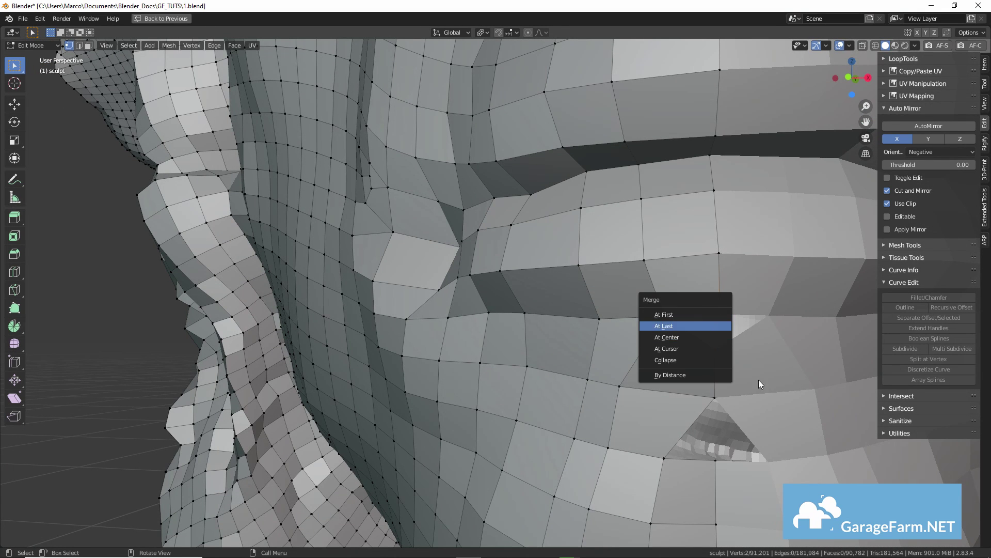
{"action": "key", "text": "l"}
Fill the hole at the centre of the chin with a face between its two edges and deselect everything
{"action": "middle_click_drag", "start_coordinate": [746, 462], "coordinate": [514, 374]}
{"action": "key", "text": "2"}
{"action": "left_click", "coordinate": [689, 401]}
{"action": "left_click", "coordinate": [687, 445], "text": "shift"}
{"action": "key", "text": "f"}
{"action": "key", "text": "alt+a"}
{"action": "scroll", "coordinate": [553, 380], "scroll_direction": "down", "scroll_amount": 2}
{"action": "middle_click_drag", "start_coordinate": [630, 300], "coordinate": [807, 382], "text": "shift"}
{"action": "scroll", "coordinate": [611, 235], "scroll_direction": "up", "scroll_amount": 1}
{"action": "middle_click_drag", "start_coordinate": [614, 219], "coordinate": [654, 374]}
{"action": "scroll", "coordinate": [653, 374], "scroll_direction": "down", "scroll_amount": 4}
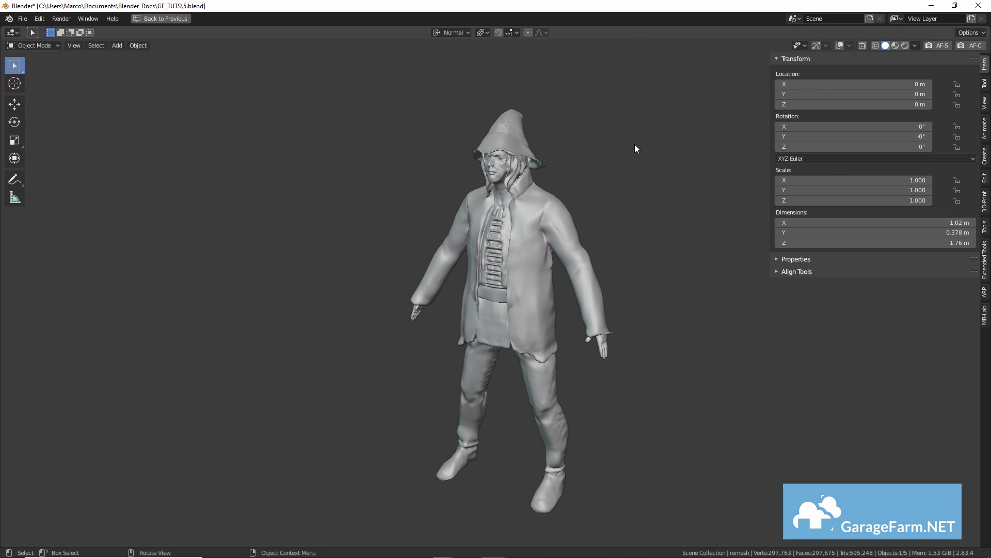
Examine the finished remeshed character from the front and both sides, focusing on the head and upper body
{"action": "key", "text": "KP_1"}
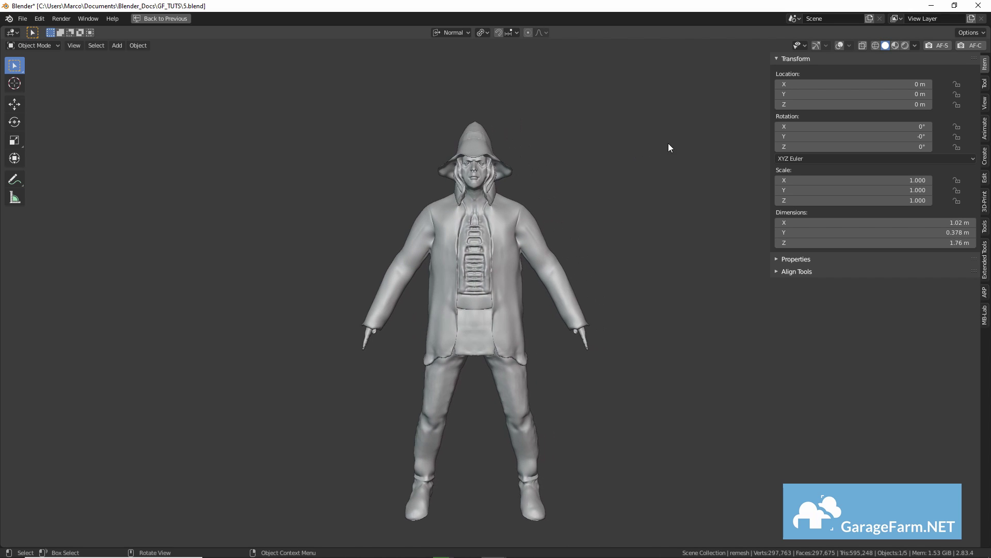
{"action": "scroll", "coordinate": [604, 163], "scroll_direction": "up", "scroll_amount": 4}
{"action": "middle_click_drag", "start_coordinate": [604, 159], "coordinate": [616, 264], "text": "shift"}
{"action": "middle_click_drag", "start_coordinate": [668, 163], "coordinate": [645, 174]}
{"action": "middle_click_drag", "start_coordinate": [629, 125], "coordinate": [622, 156]}
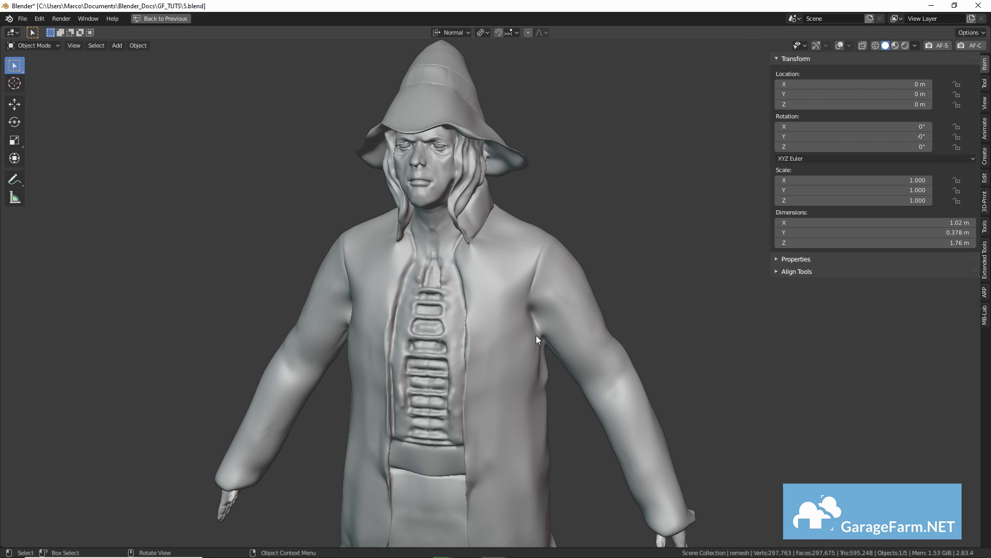
{"action": "middle_click_drag", "start_coordinate": [667, 185], "coordinate": [613, 189]}
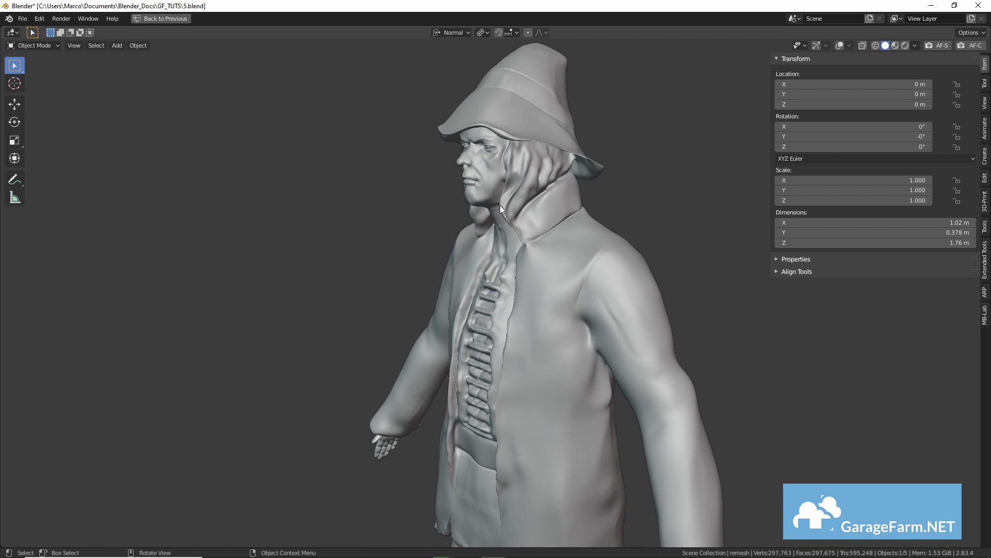
{"action": "middle_click_drag", "start_coordinate": [513, 201], "coordinate": [593, 183]}
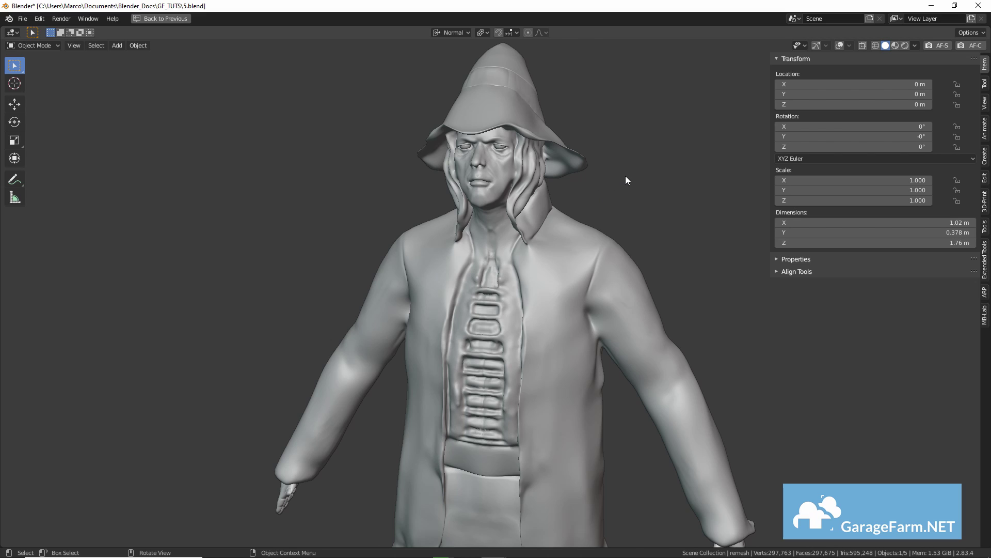